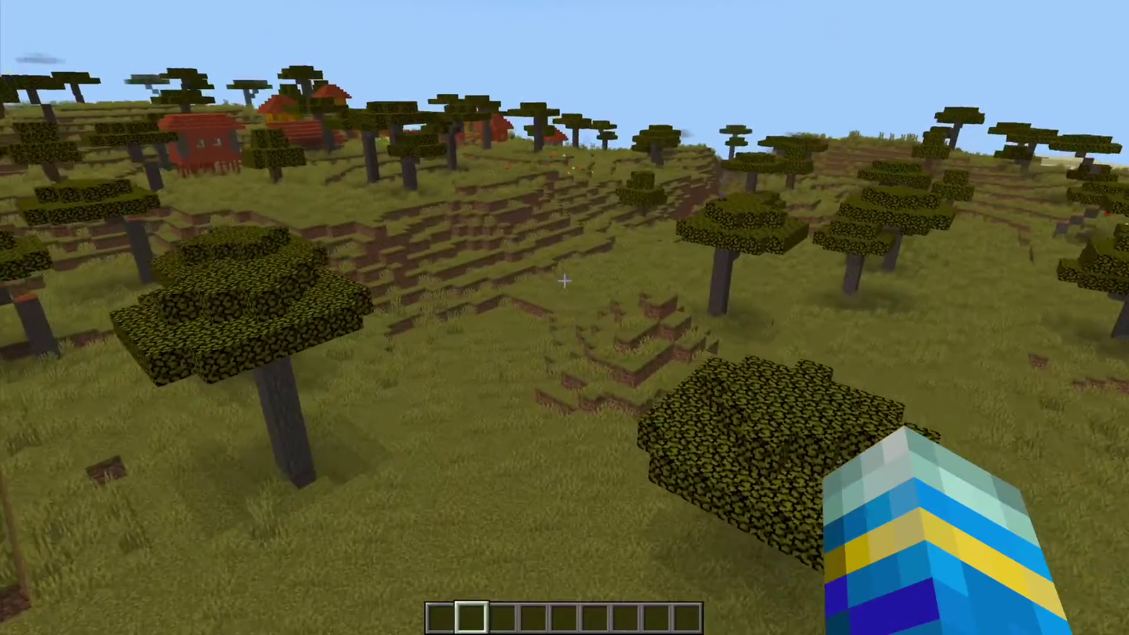
pyautogui.press('w')
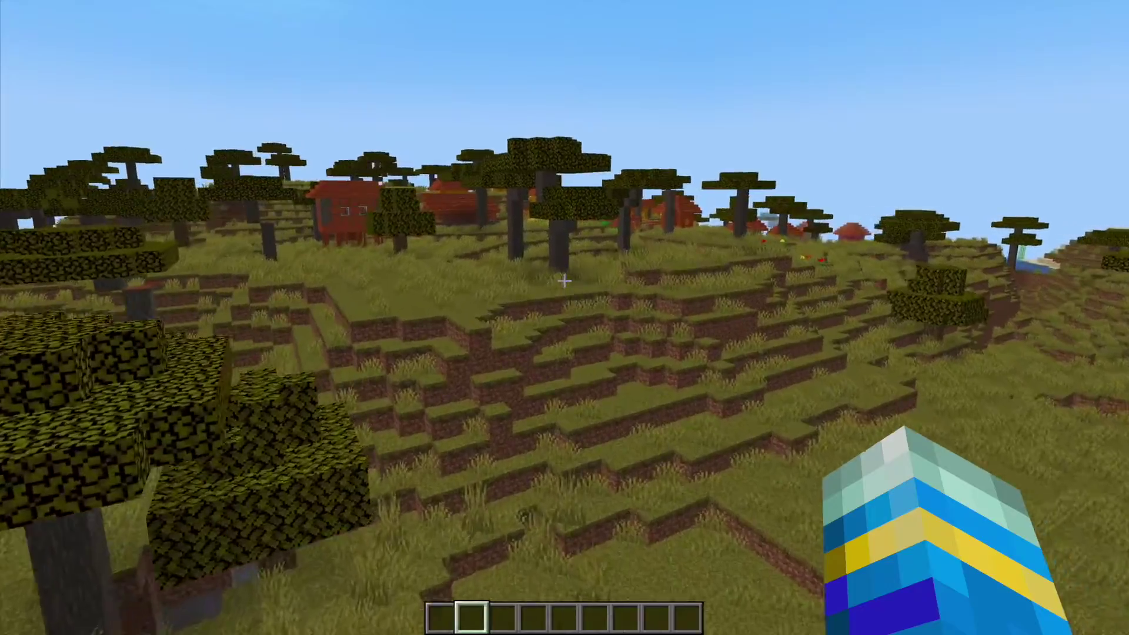
pyautogui.press('w')
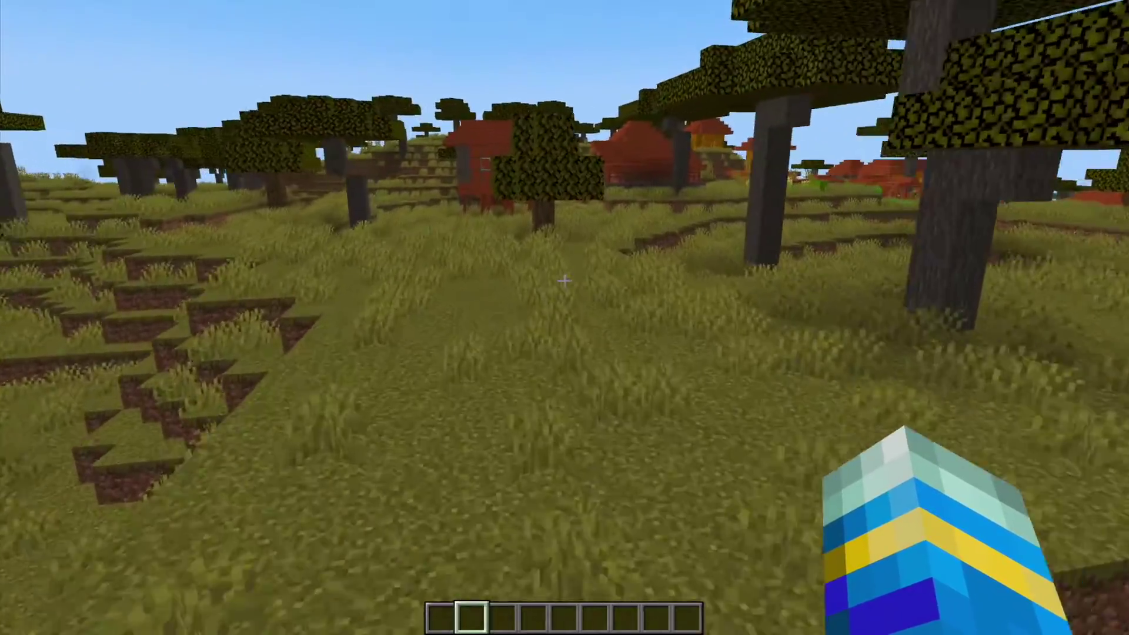
pyautogui.press('w')
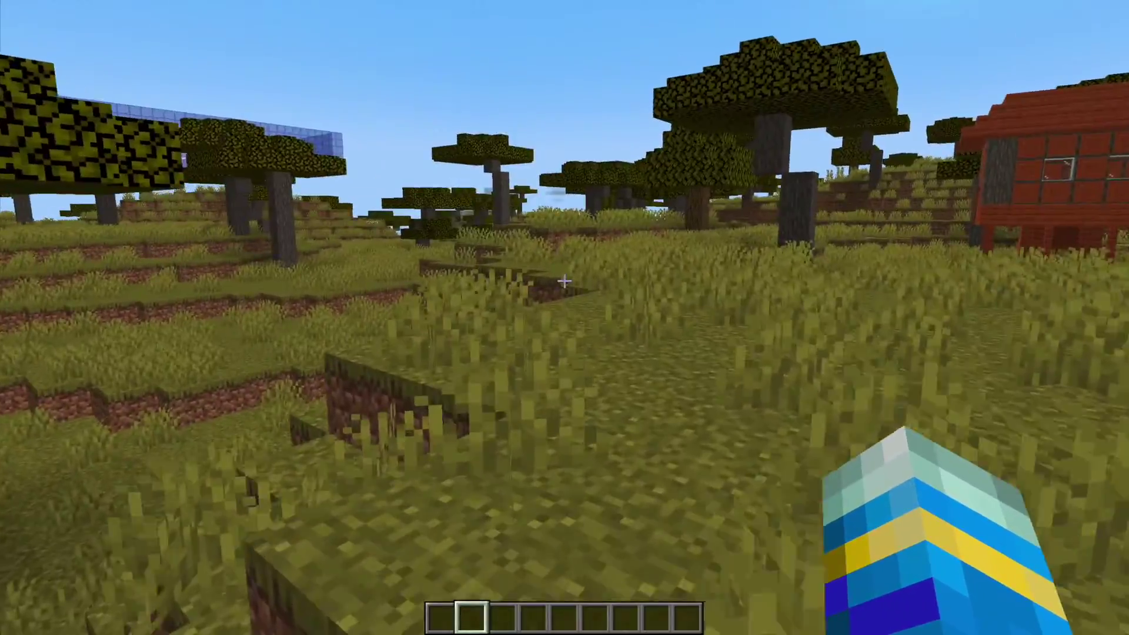
pyautogui.press('w')
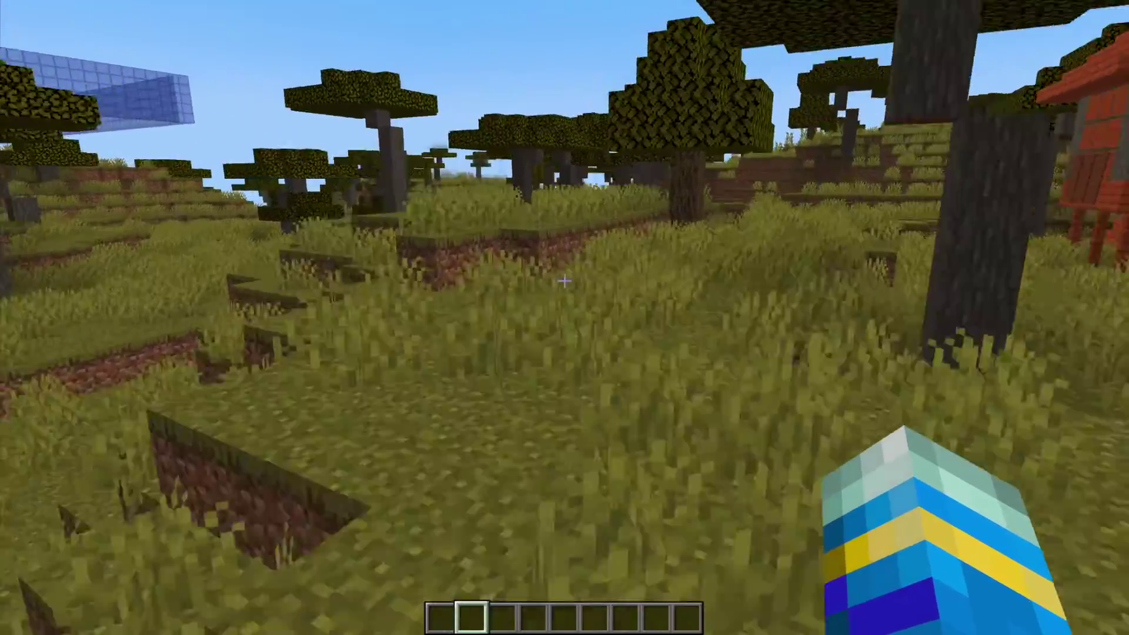
pyautogui.press('w')
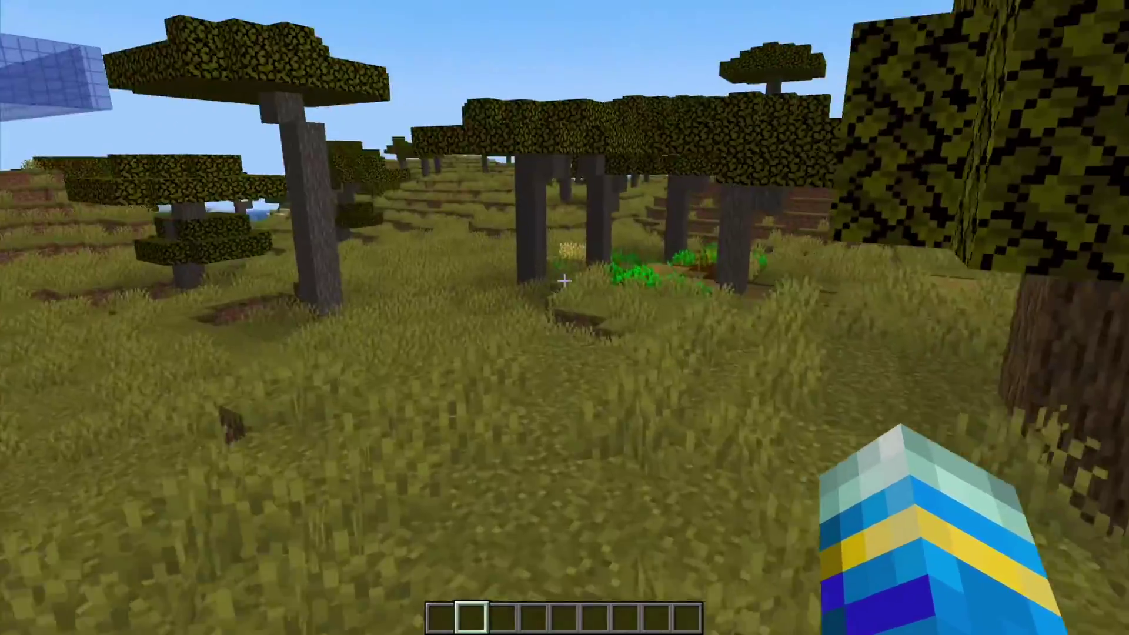
pyautogui.press('w')
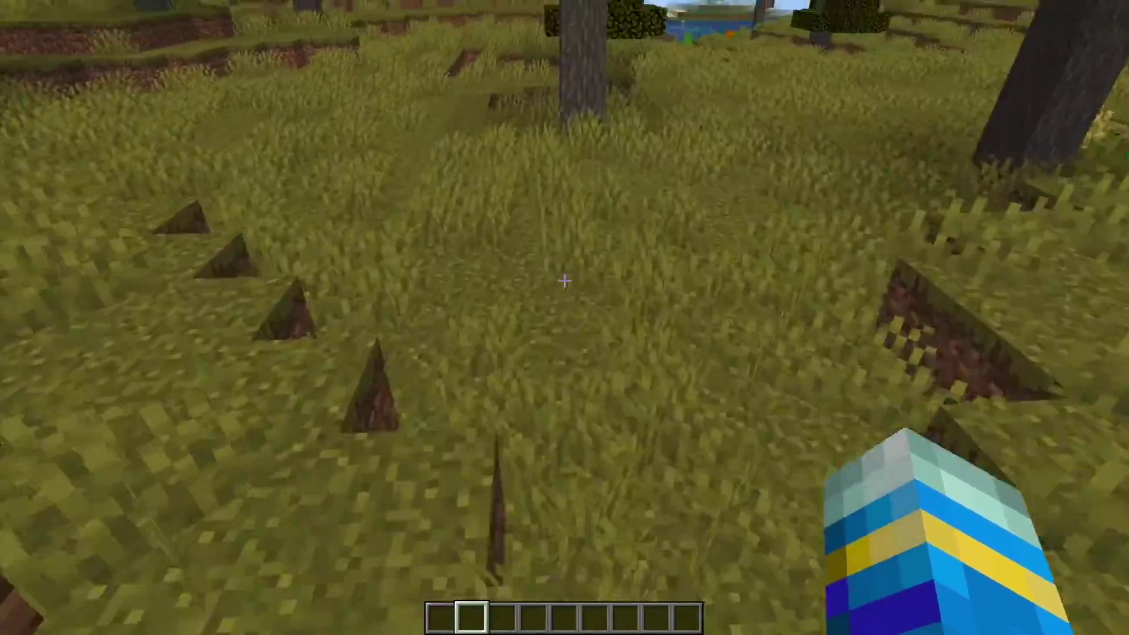
pyautogui.press('w')
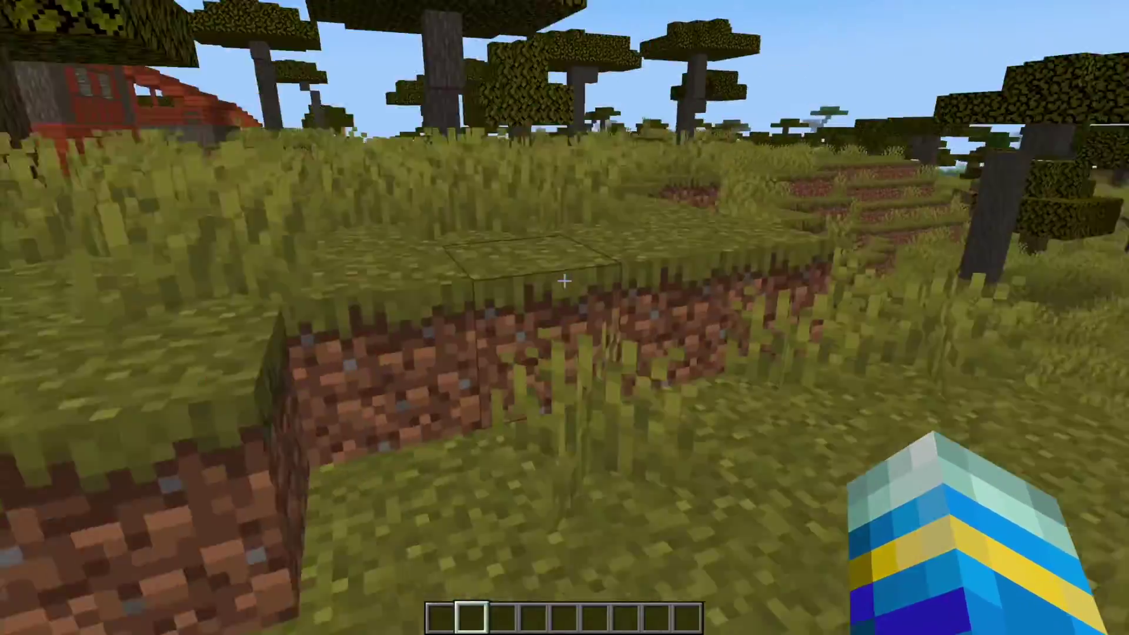
pyautogui.press('w')
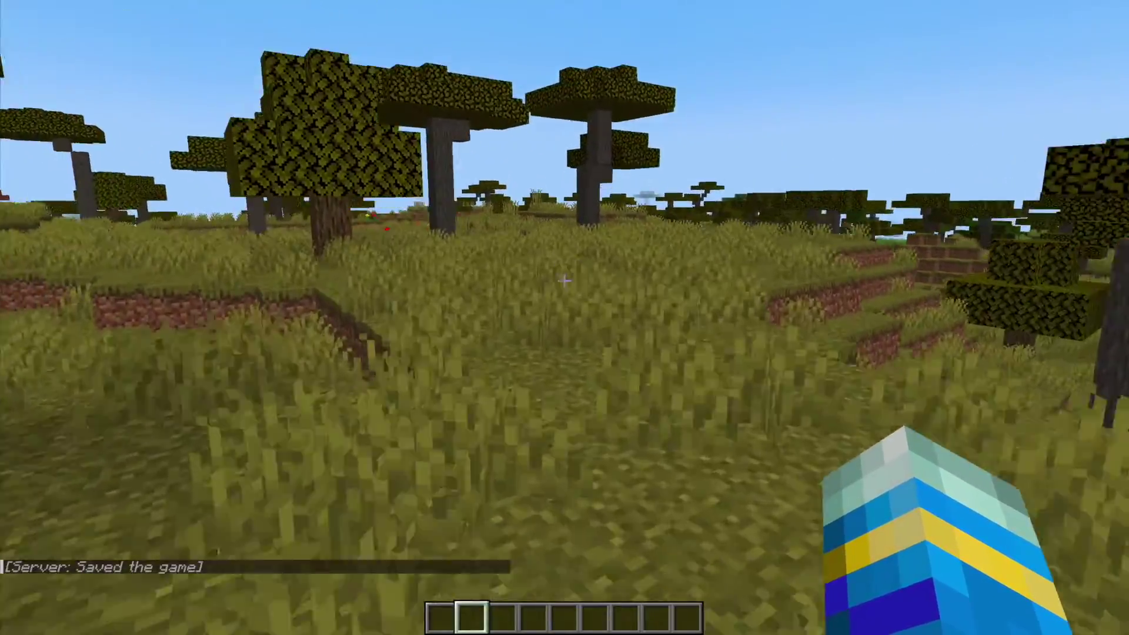
pyautogui.press('w')
# Bring up the kits menu with the kit command, preview the contents of the iron kit and return to the kit list.
pyautogui.press('/')
pyautogui.write('kit')
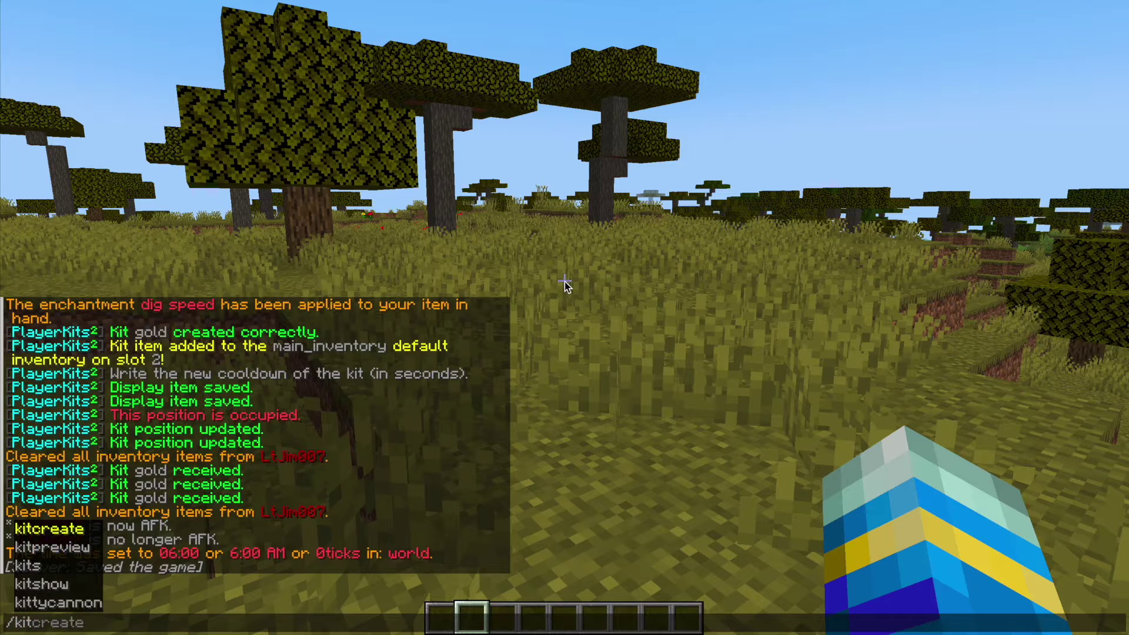
pyautogui.press('Return')
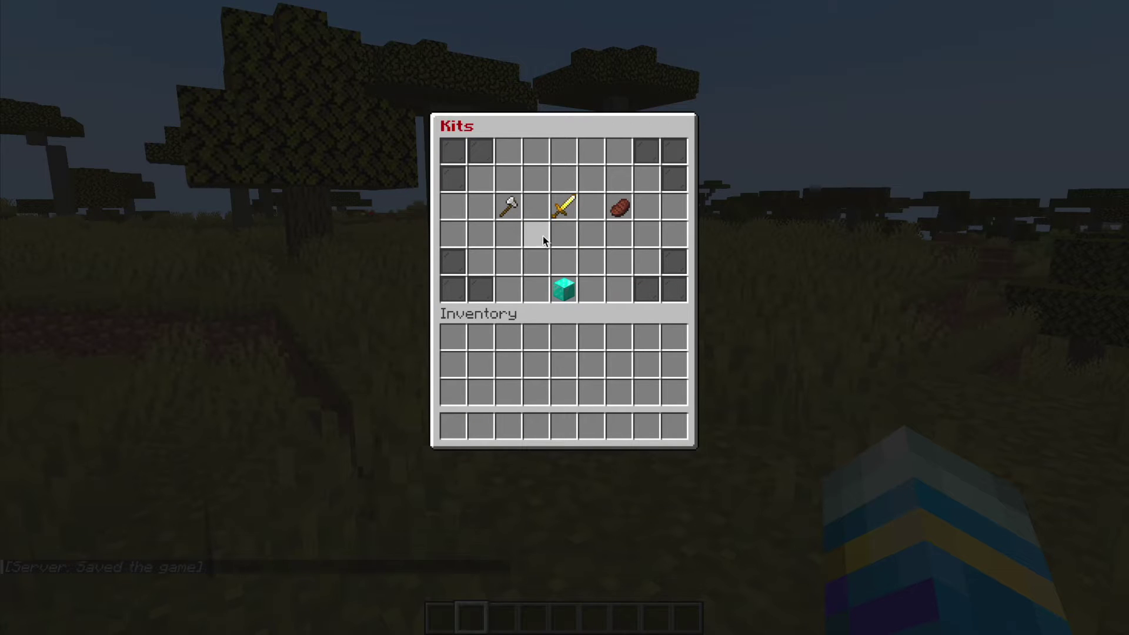
pyautogui.rightClick(503, 216)
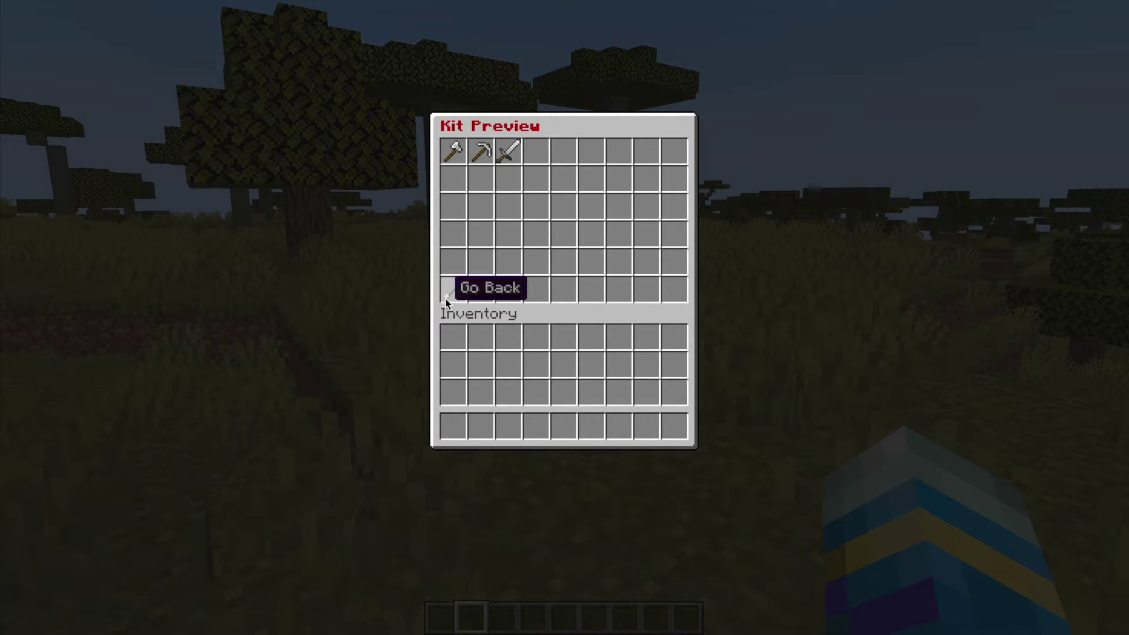
pyautogui.click(446, 298)
# Claim the iron, gold and food kits from the kits menu.
pyautogui.click(508, 207)
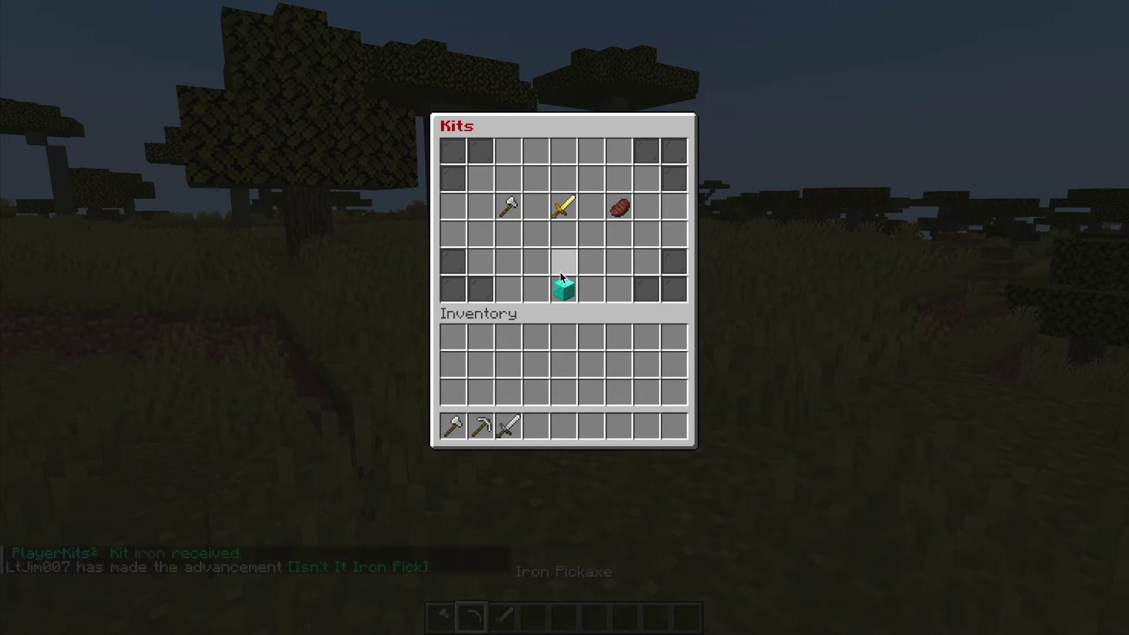
pyautogui.click(566, 209)
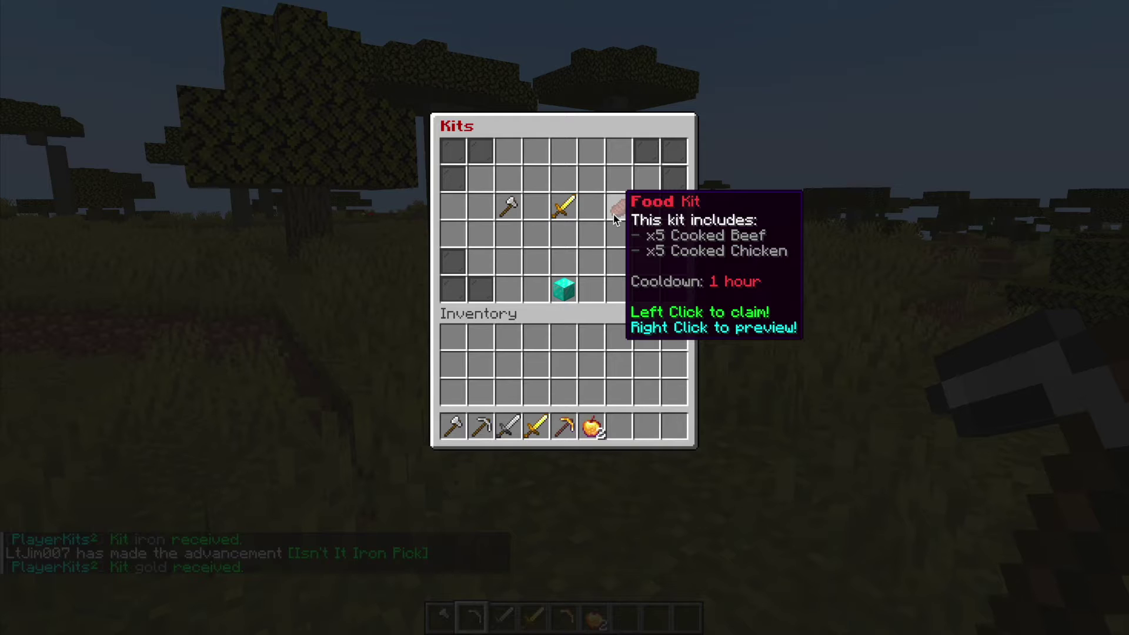
pyautogui.click(612, 214)
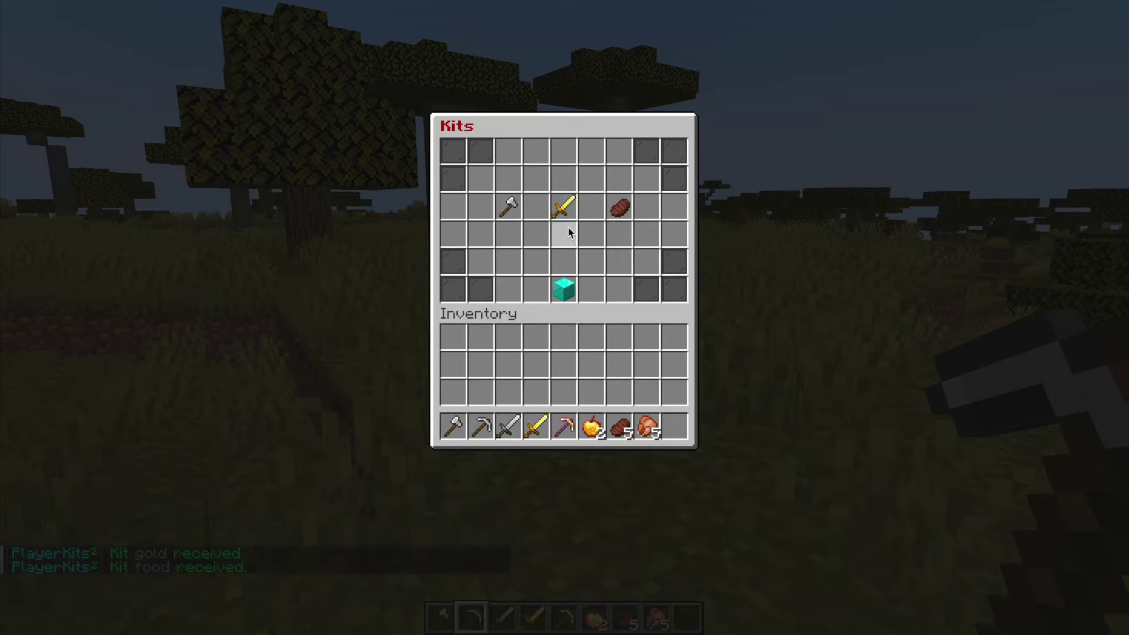
# Try to buy the diamond kit from the premium kits, and close the purchase screen.
pyautogui.click(560, 288)
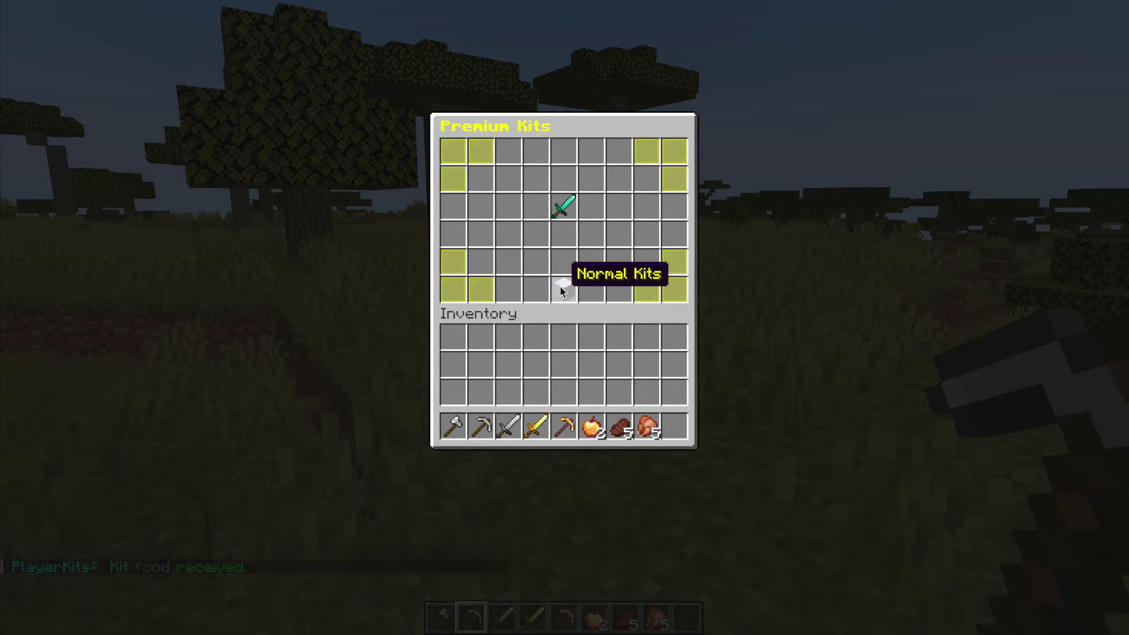
pyautogui.click(570, 209)
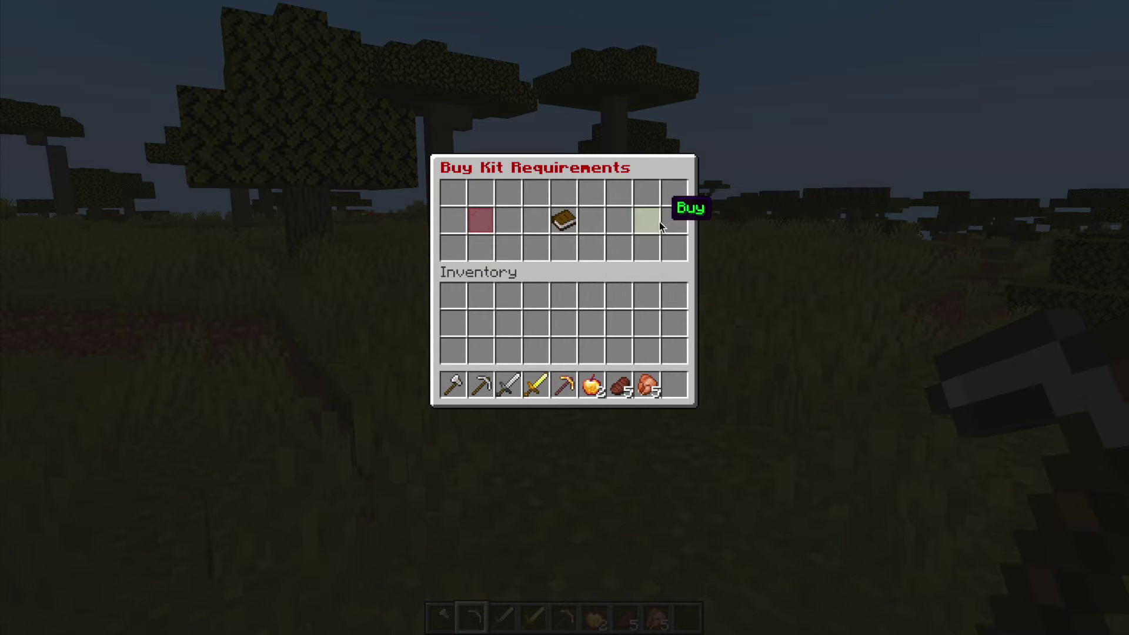
pyautogui.click(654, 225)
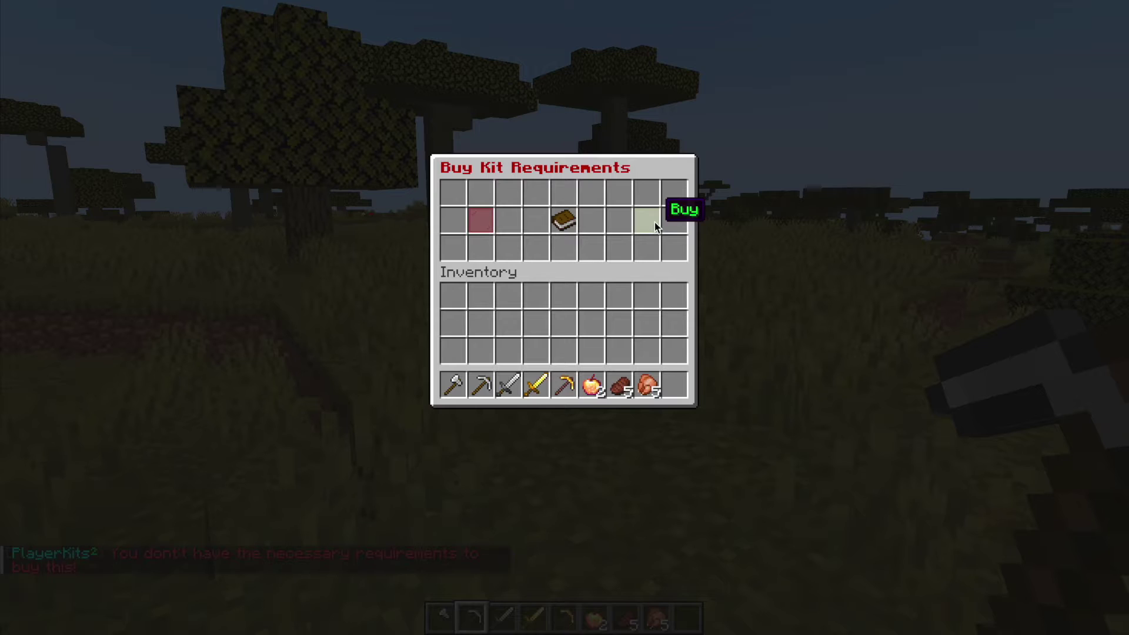
pyautogui.press('Escape')
# Give your own player account 1000 in money with the eco give command.
pyautogui.press('/')
pyautogui.write('ecog')
pyautogui.press('BackSpace')
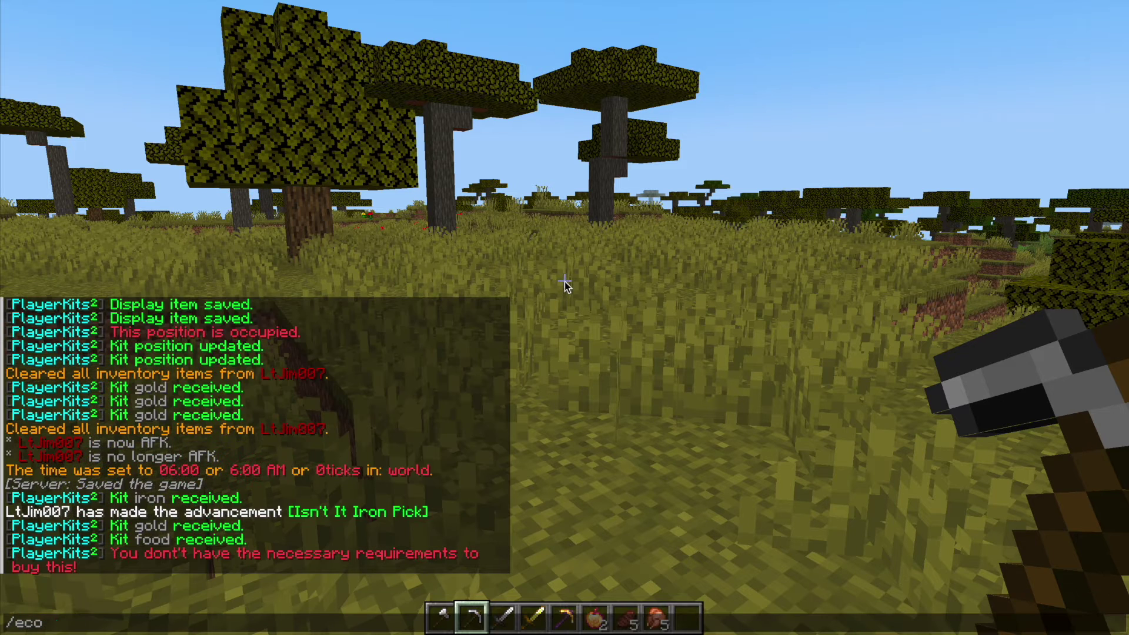
pyautogui.write('give')
pyautogui.press('Tab')
pyautogui.write('1000')
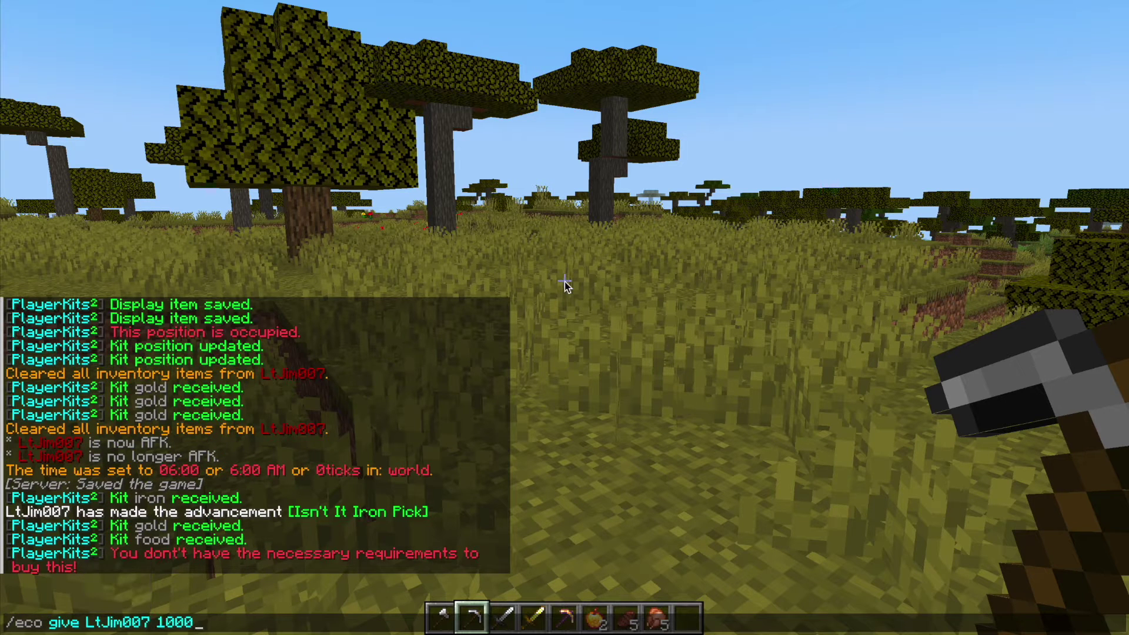
pyautogui.press('Return')
# Reopen the kits menu, buy the diamond kit from the premium kits and close the menu.
pyautogui.press('/')
pyautogui.write('kit')
pyautogui.press('Return')
pyautogui.click(563, 277)
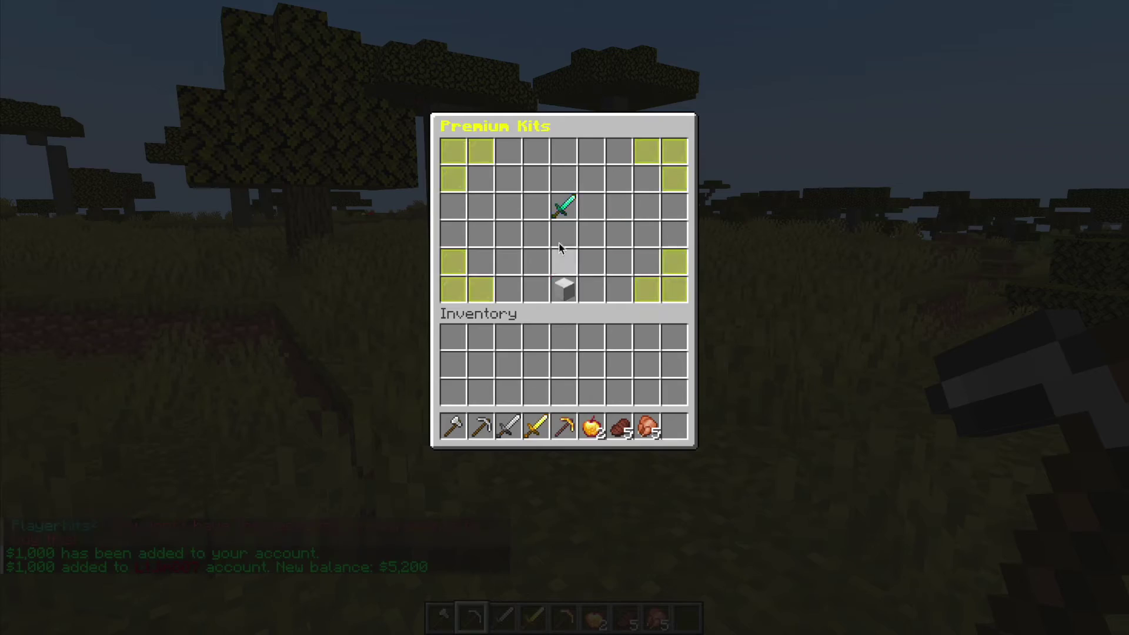
pyautogui.click(563, 207)
pyautogui.click(638, 224)
pyautogui.press('Escape')
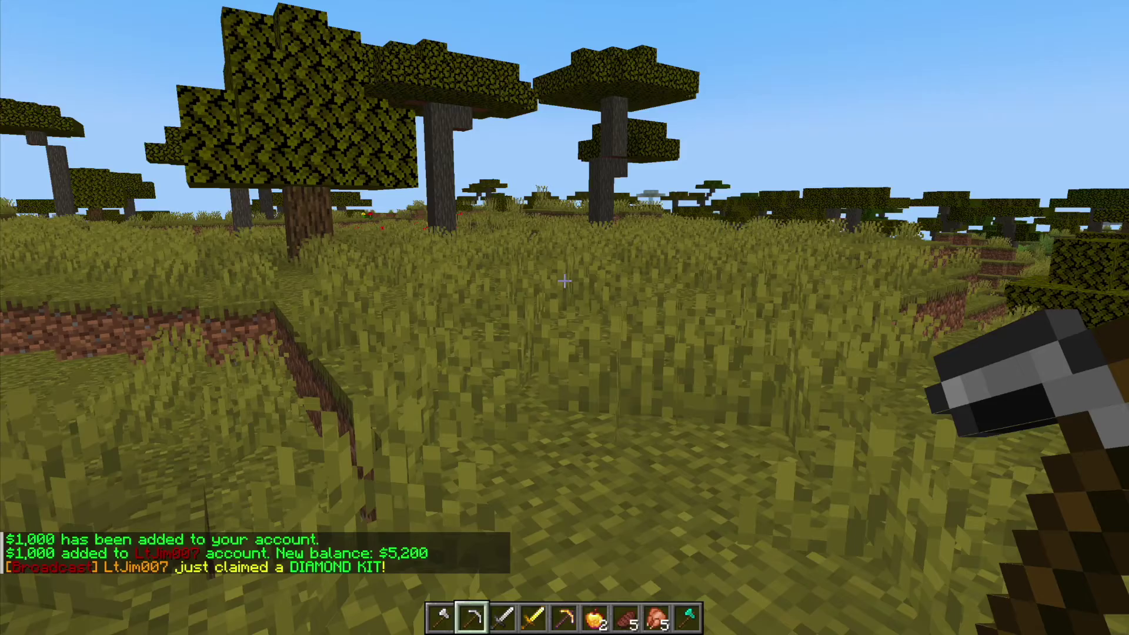
# Clear all items from the inventory with the ci command.
pyautogui.press('w')
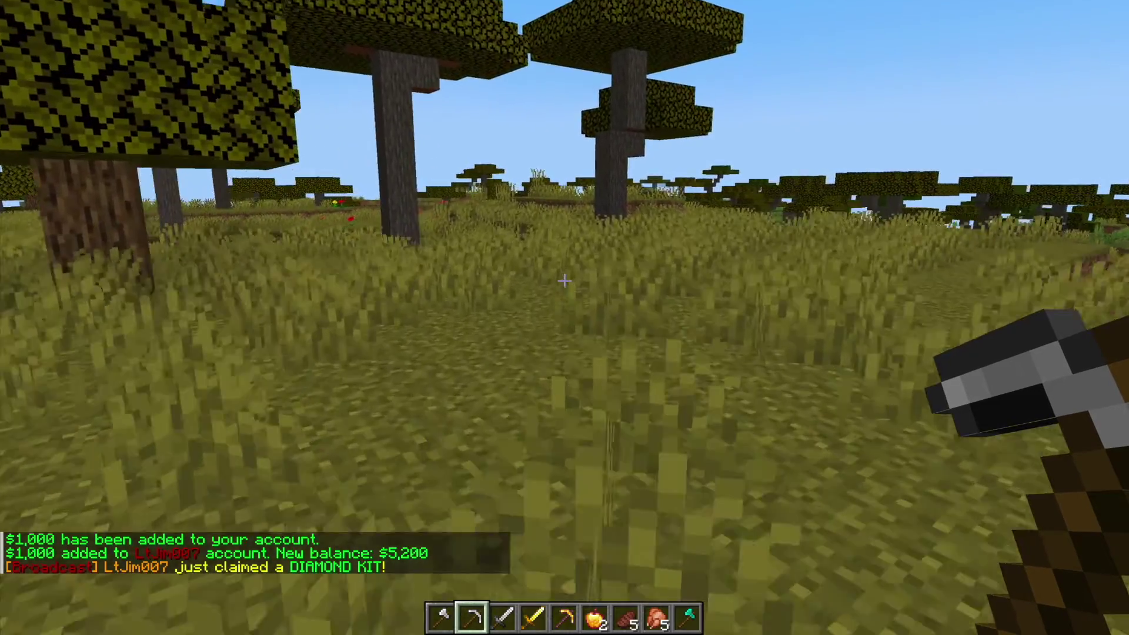
pyautogui.press('w')
pyautogui.press('/')
pyautogui.write('ci')
pyautogui.press('Return')
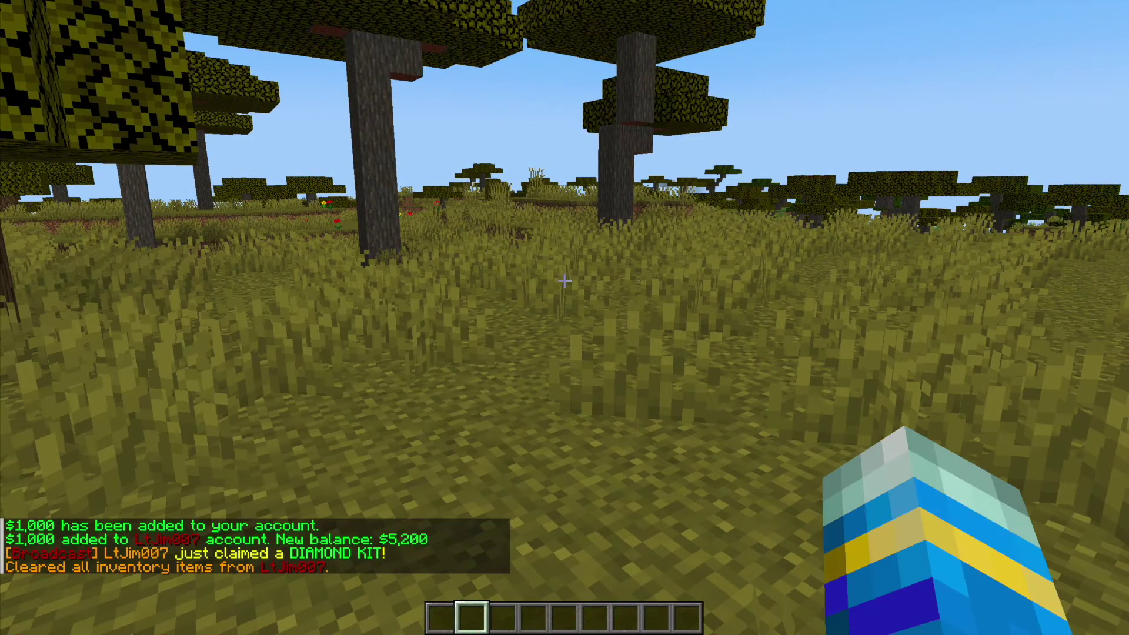
# Add a diamond hoe, axe, shovel and pickaxe to the hotbar from the creative Tools & Utilities items.
pyautogui.press('e')
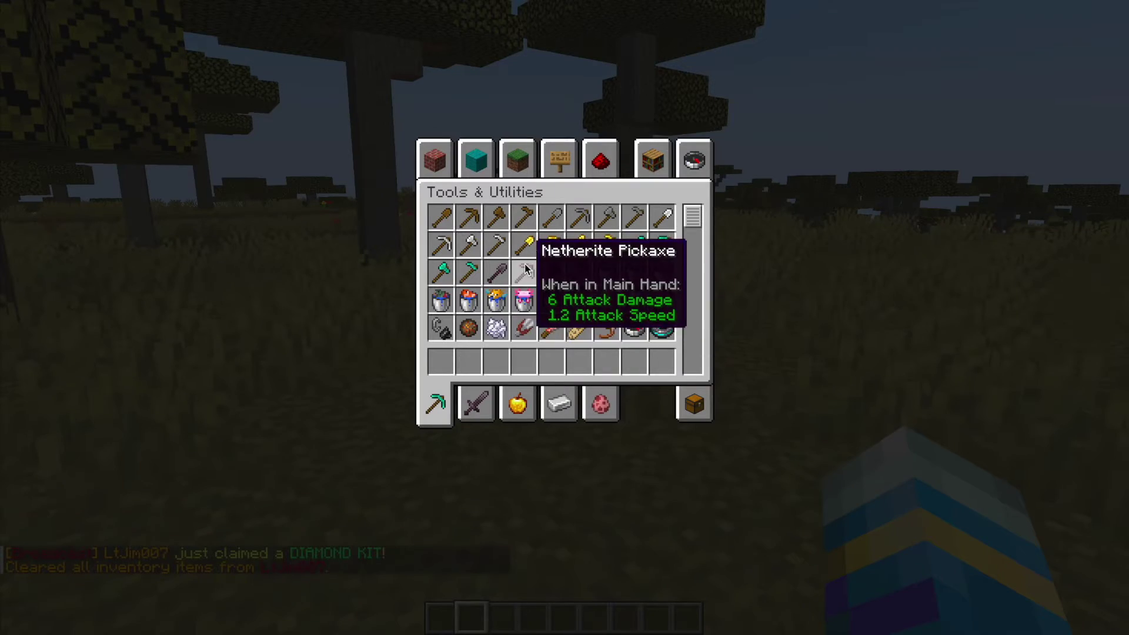
pyautogui.keyDown('shift'); pyautogui.click(469, 271); pyautogui.keyUp('shift')
pyautogui.keyDown('shift'); pyautogui.click(440, 271); pyautogui.keyUp('shift')
pyautogui.keyDown('shift'); pyautogui.click(635, 245); pyautogui.keyUp('shift')
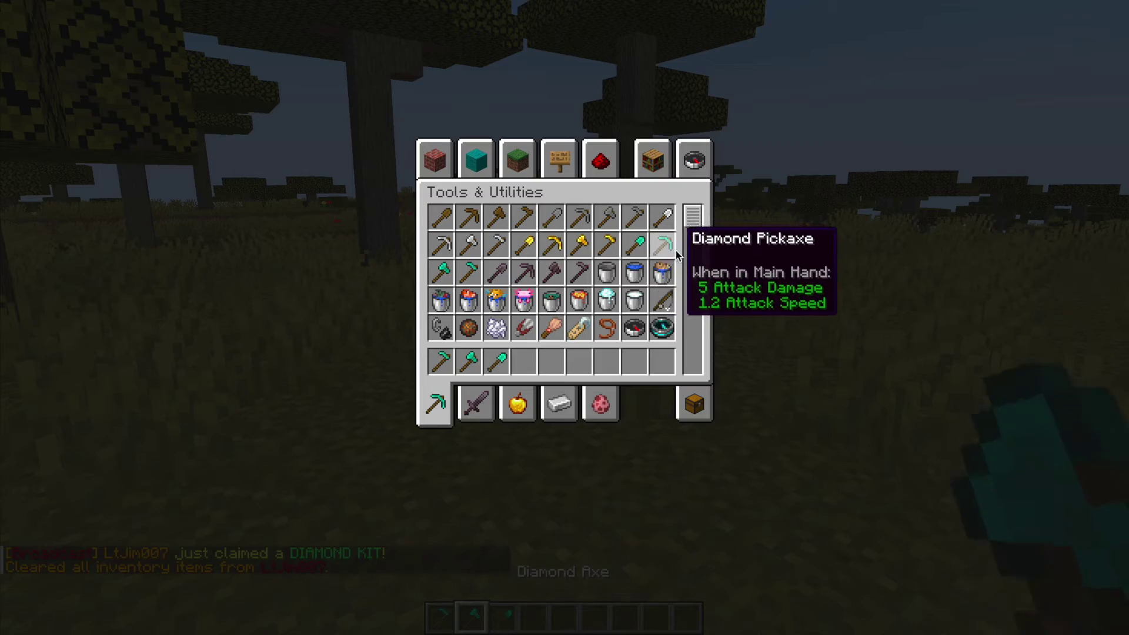
pyautogui.press('e')
# Create a new kit named tools from the items currently carried.
pyautogui.press('w')
pyautogui.press('1')
pyautogui.press('/')
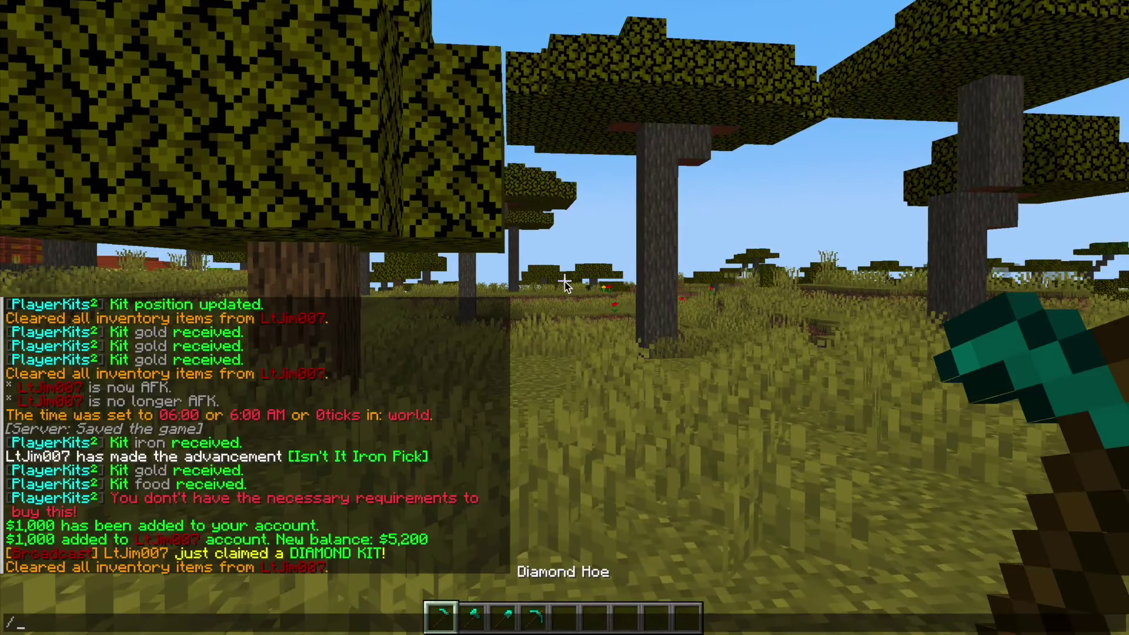
pyautogui.write('kit create t')
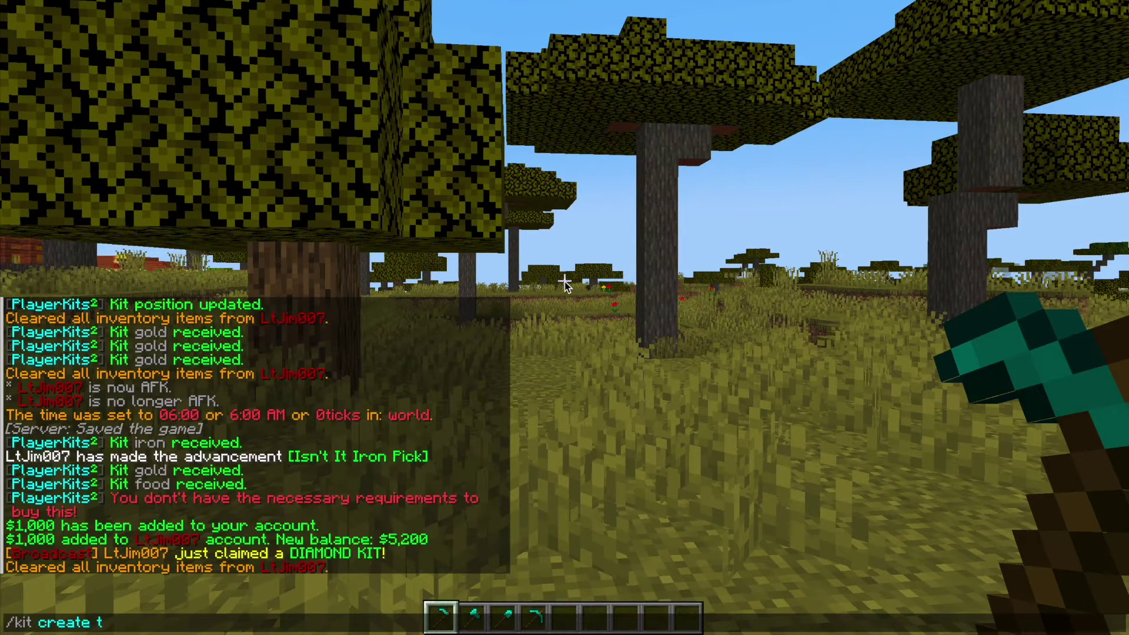
pyautogui.write('ools')
pyautogui.press('Return')
# Check the new tools kit's entry and description in the kits menu, and close the menu.
pyautogui.press('/')
pyautogui.write('k')
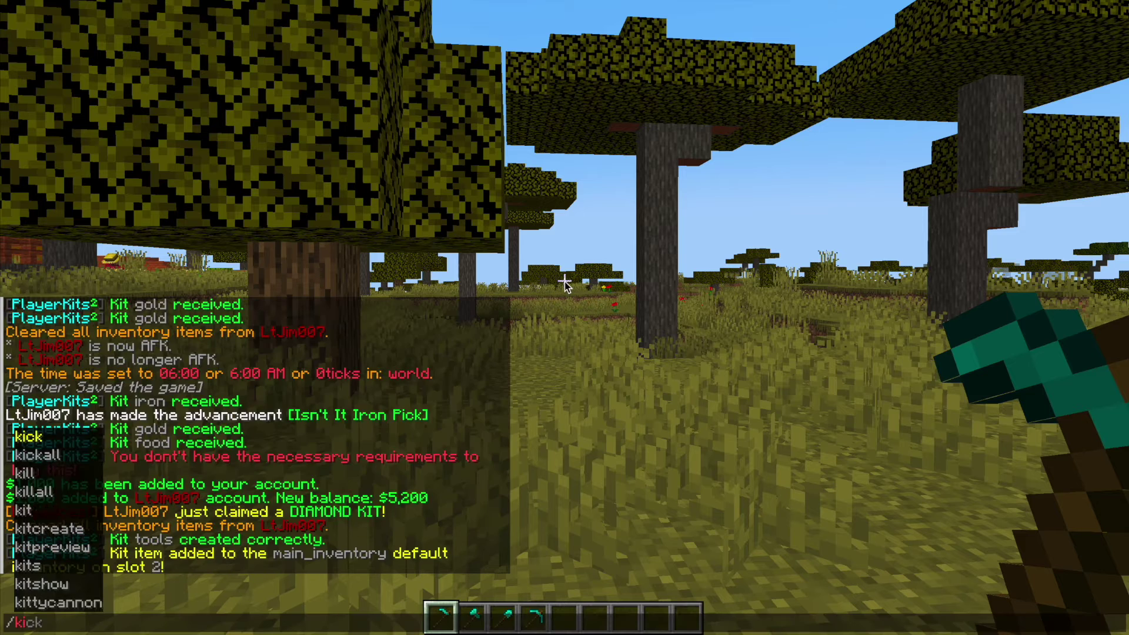
pyautogui.write('it')
pyautogui.press('Return')
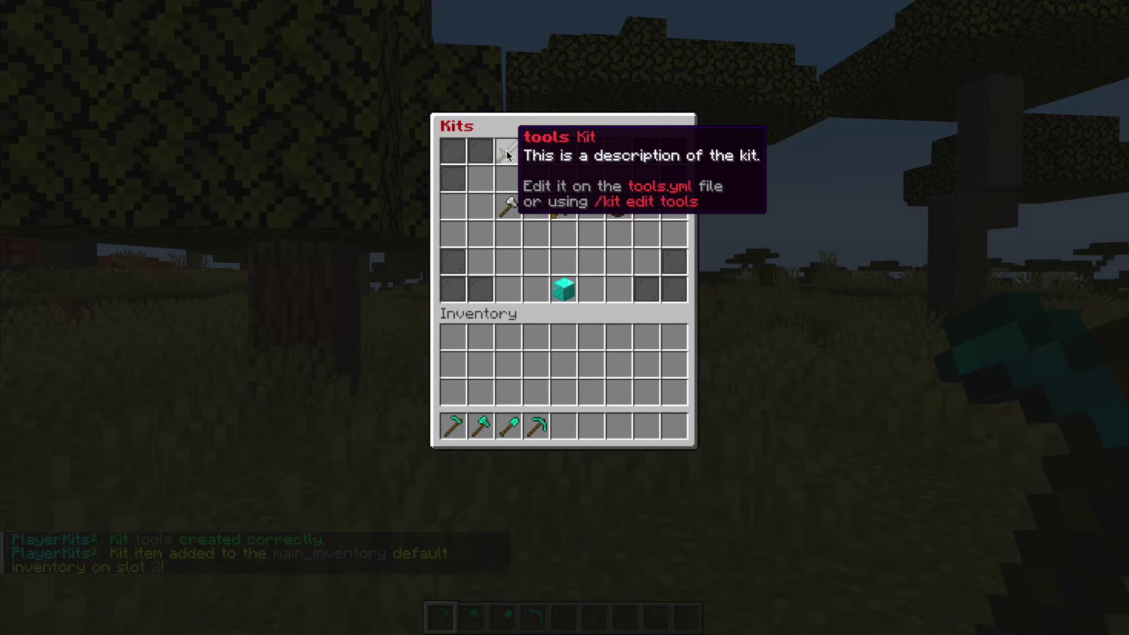
pyautogui.press('Escape')
# Open the tools kit for editing and set its position to the first slot in the third row of the kits menu.
pyautogui.press('/')
pyautogui.write('kit')
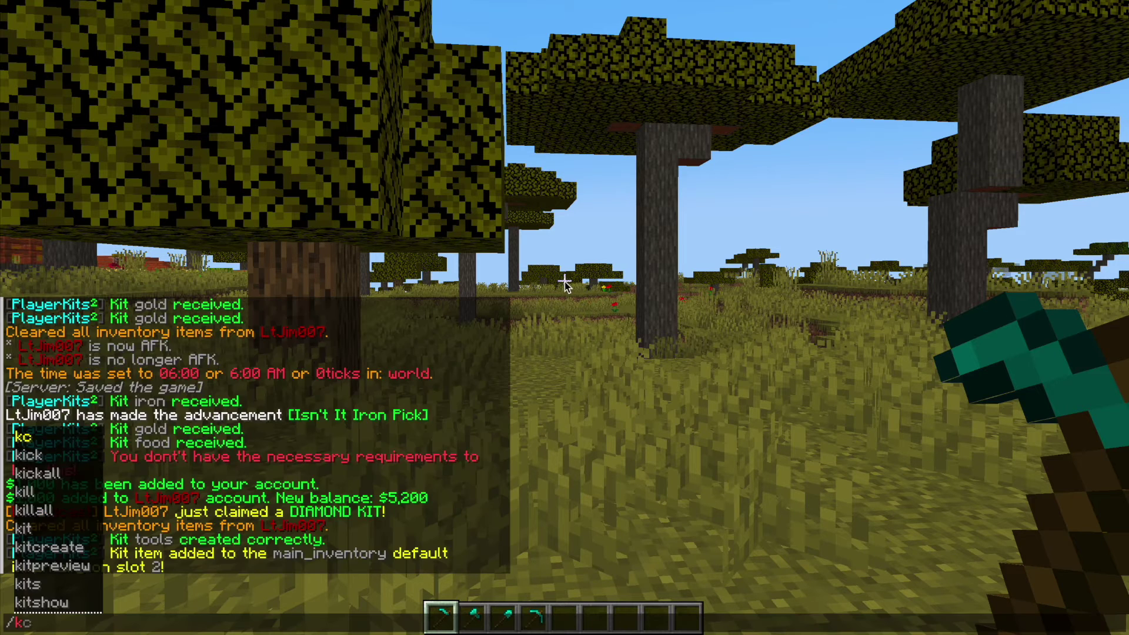
pyautogui.write(' edit to')
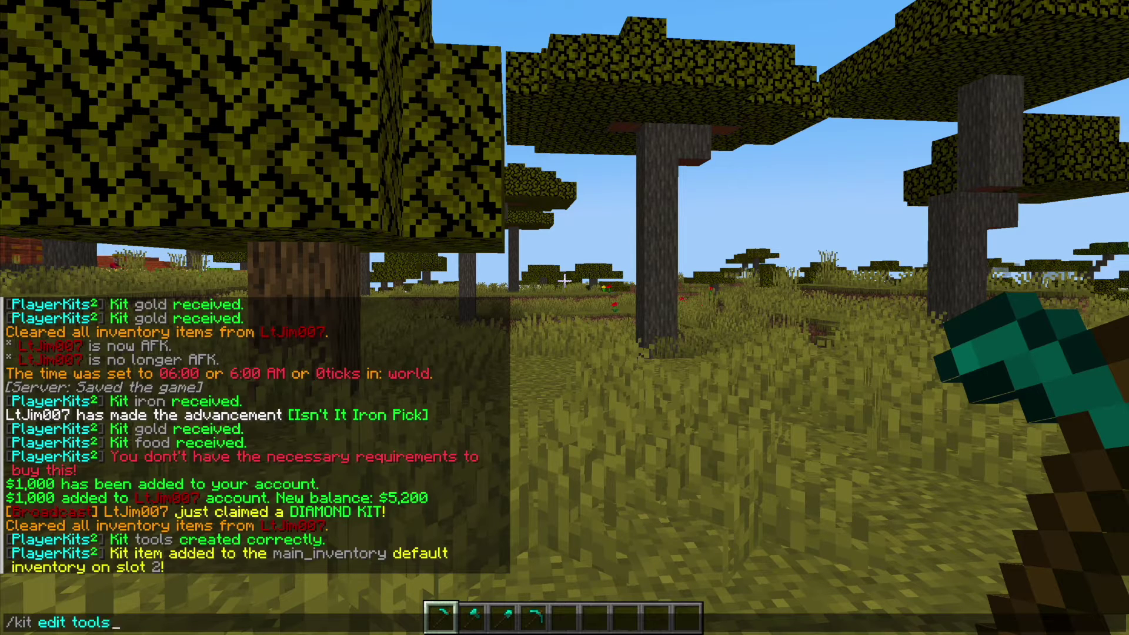
pyautogui.write('ols')
pyautogui.press('Return')
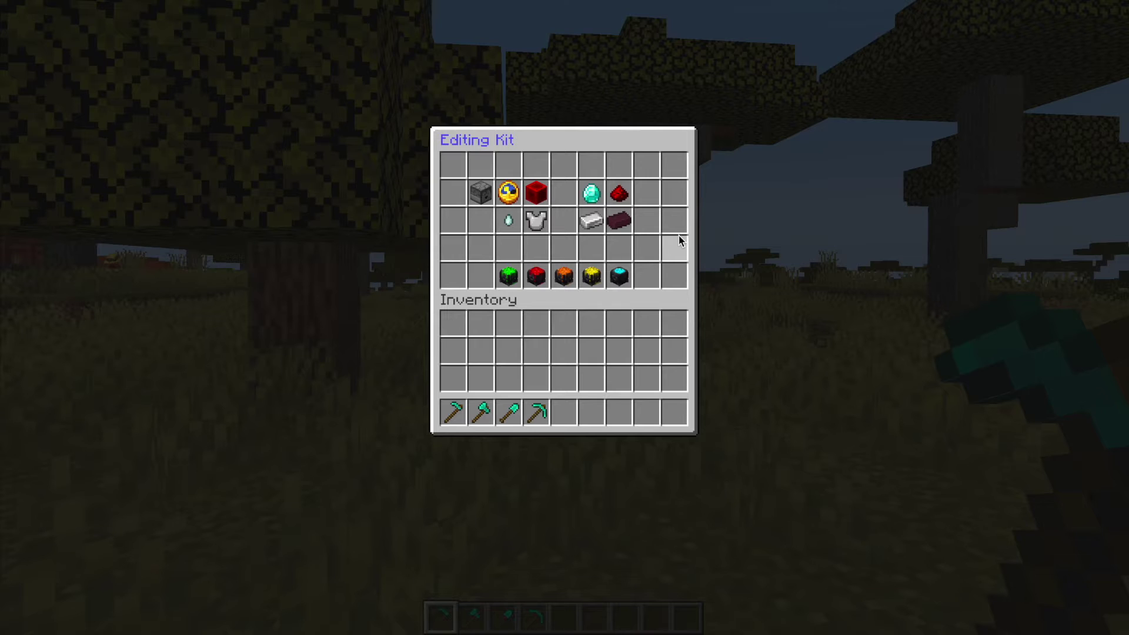
pyautogui.click(478, 190)
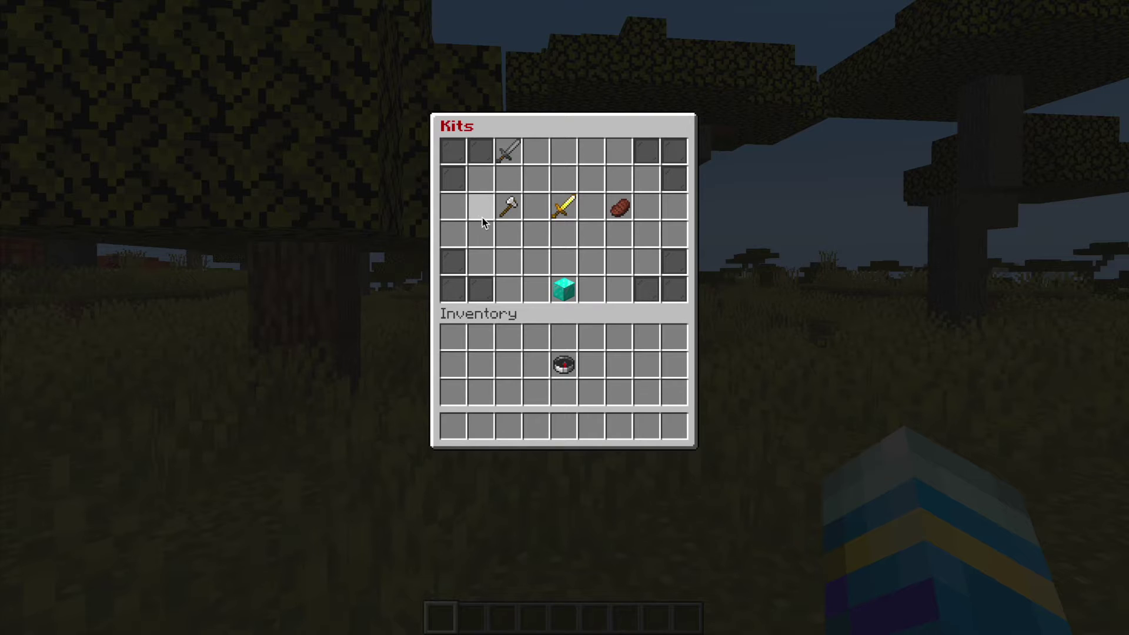
pyautogui.click(447, 215)
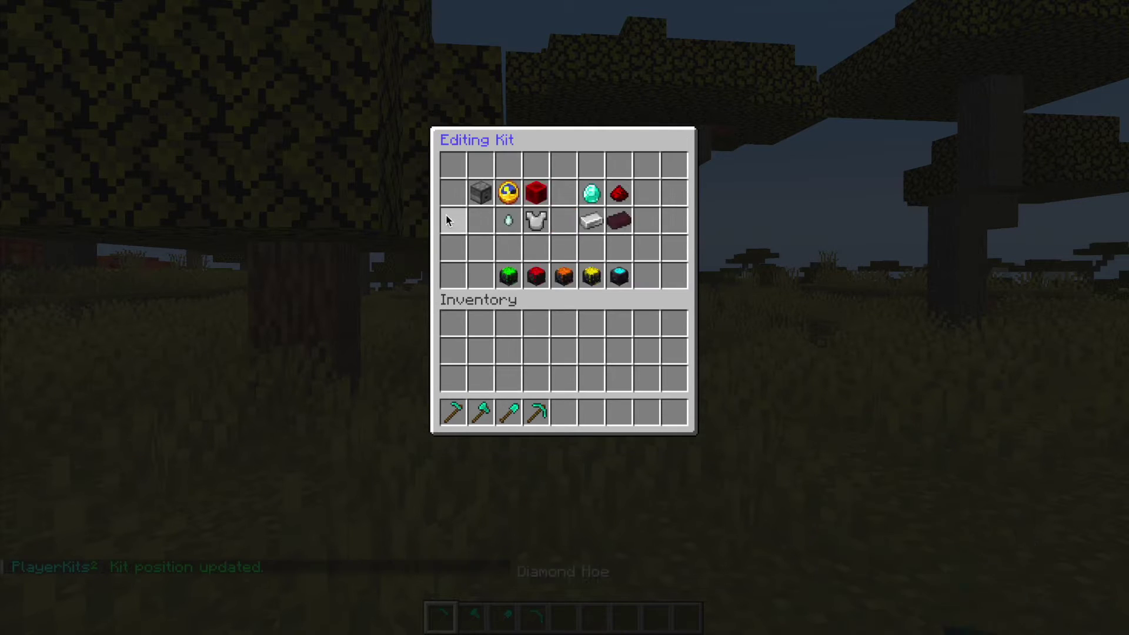
# Set a new cooldown in seconds for the tools kit.
pyautogui.click(508, 199)
pyautogui.press('t')
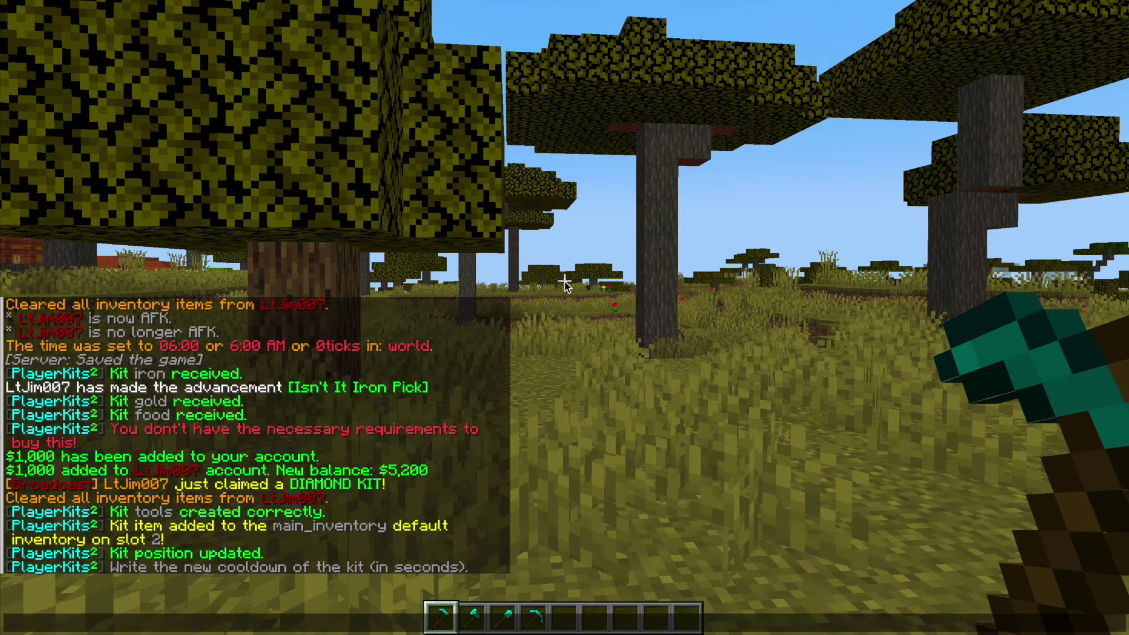
pyautogui.press('Return')
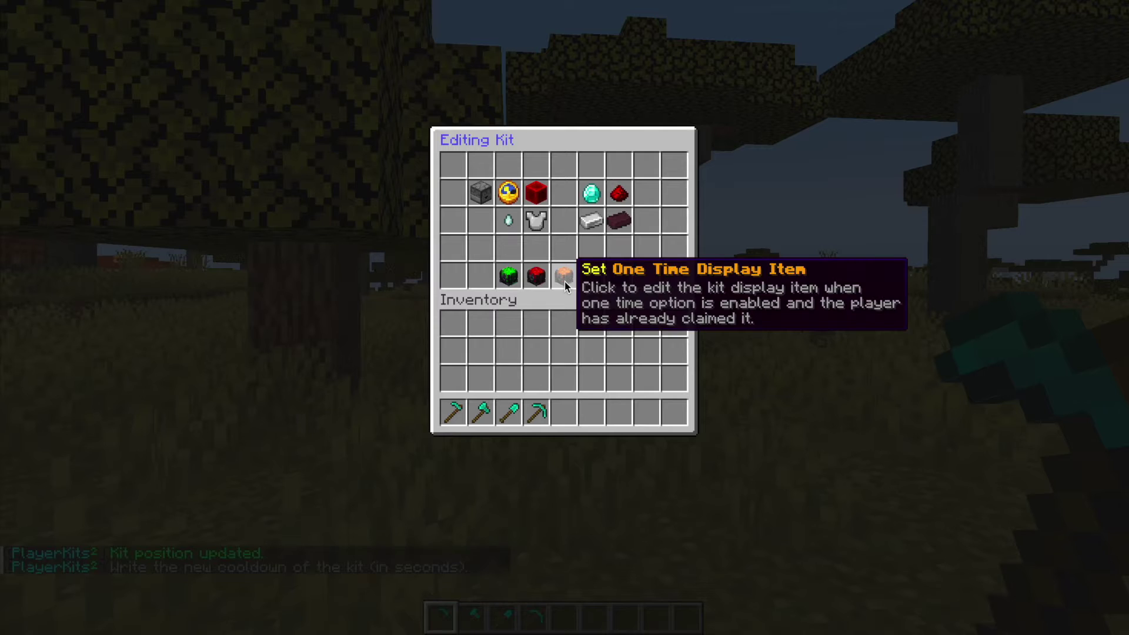
# Require a permission for claiming the tools kit and enable automatic armor equipping.
pyautogui.click(528, 199)
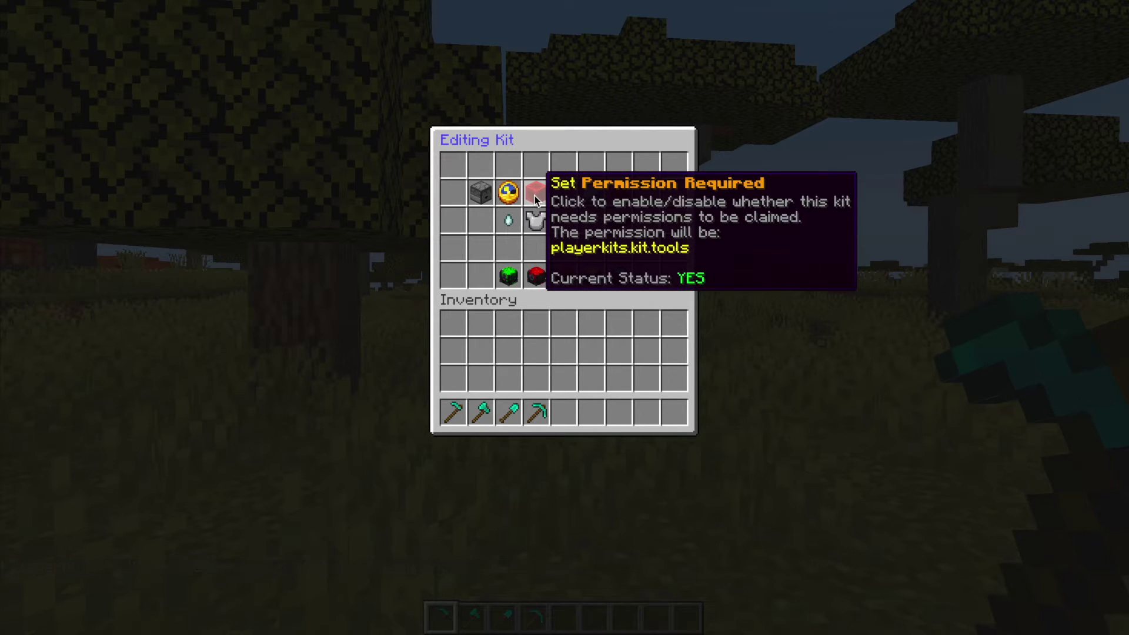
pyautogui.click(509, 222)
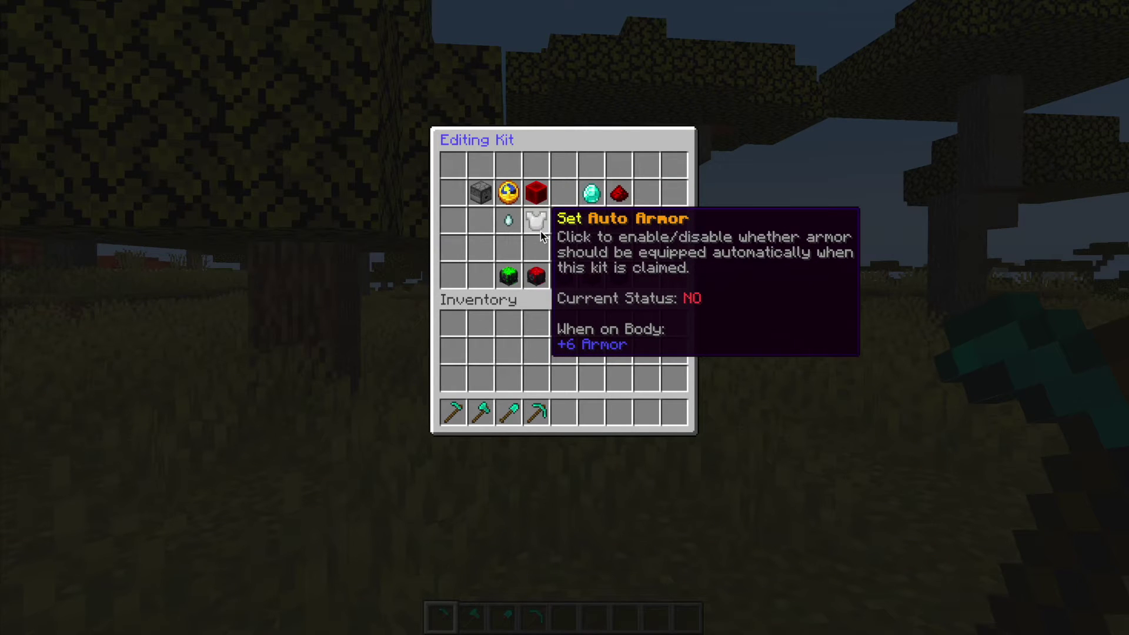
pyautogui.click(541, 231)
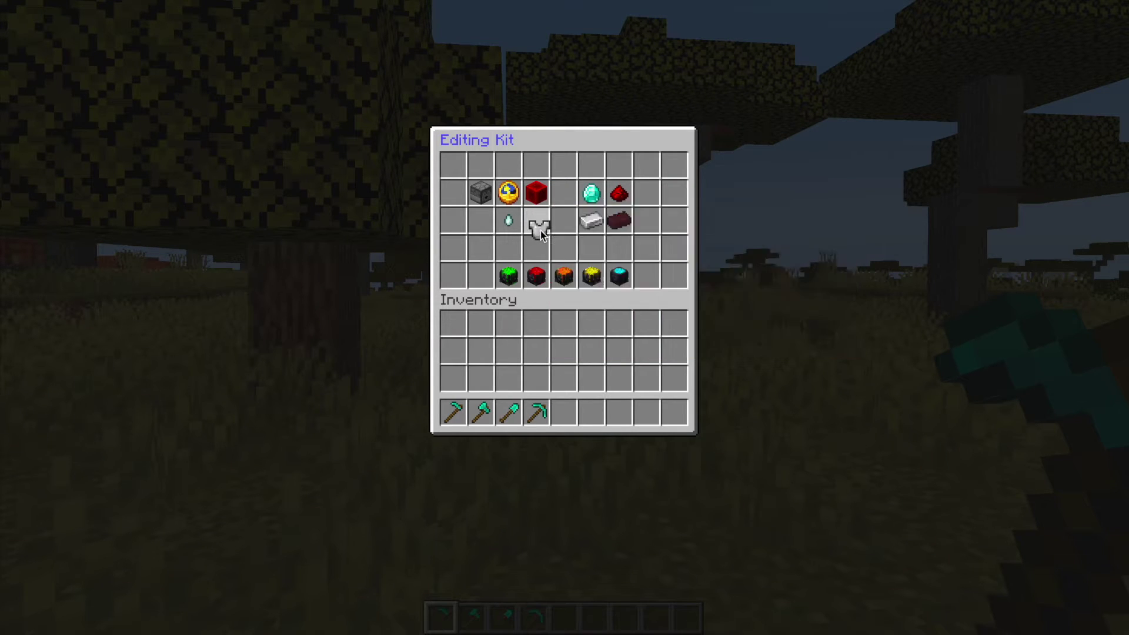
# Review the items in the tools kit, and set the kit's price to 1000.
pyautogui.click(591, 193)
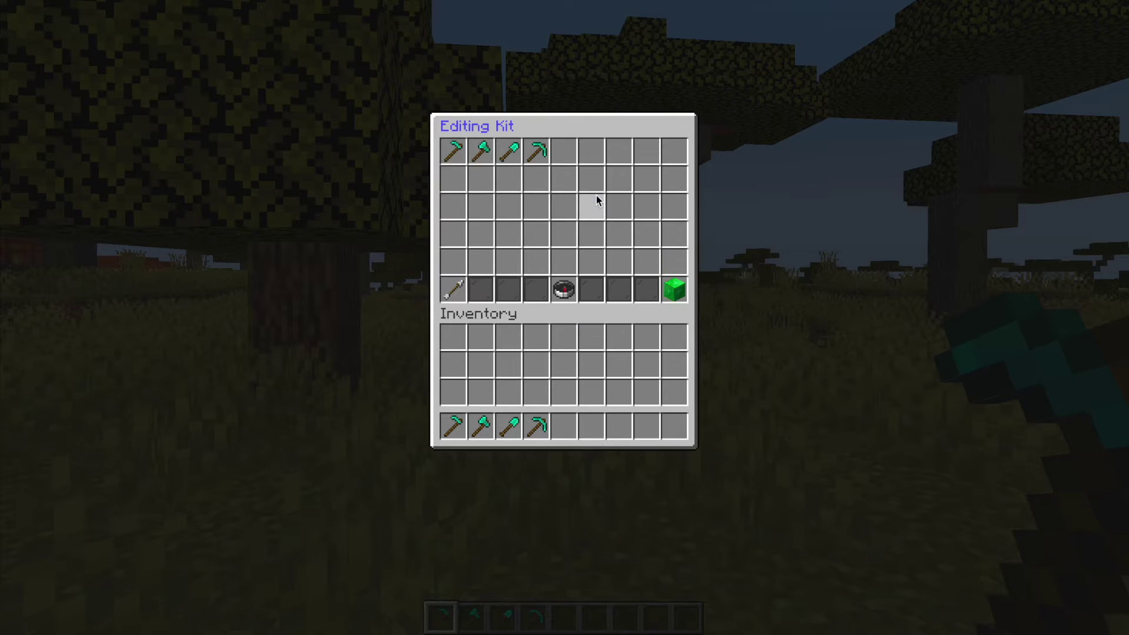
pyautogui.click(674, 289)
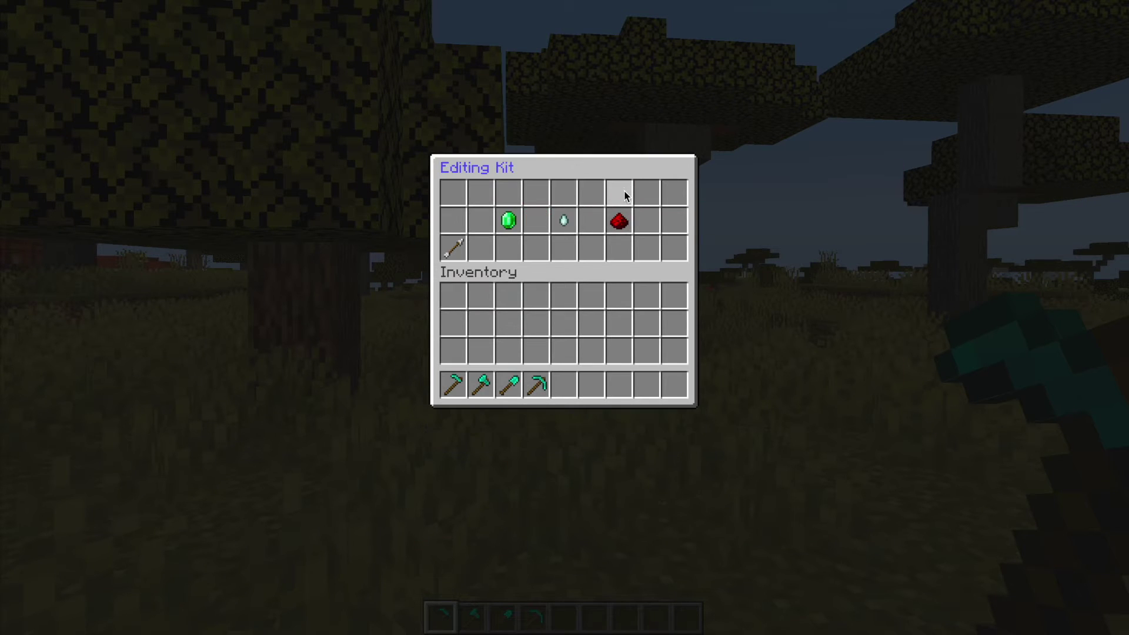
pyautogui.click(518, 220)
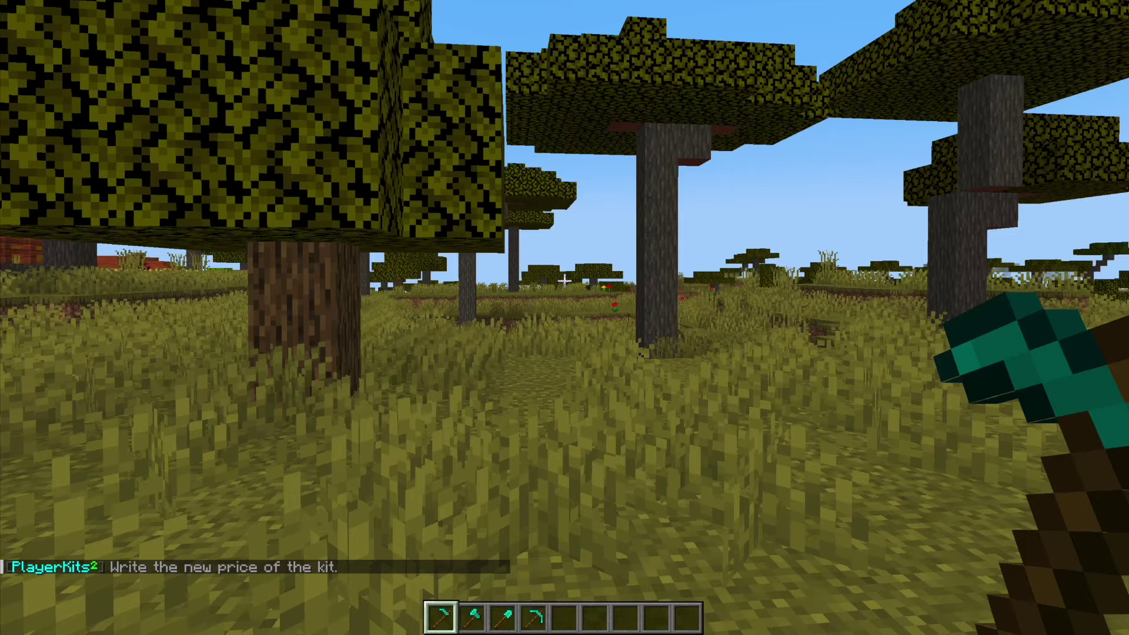
pyautogui.press('t')
pyautogui.write('1000')
pyautogui.press('Return')
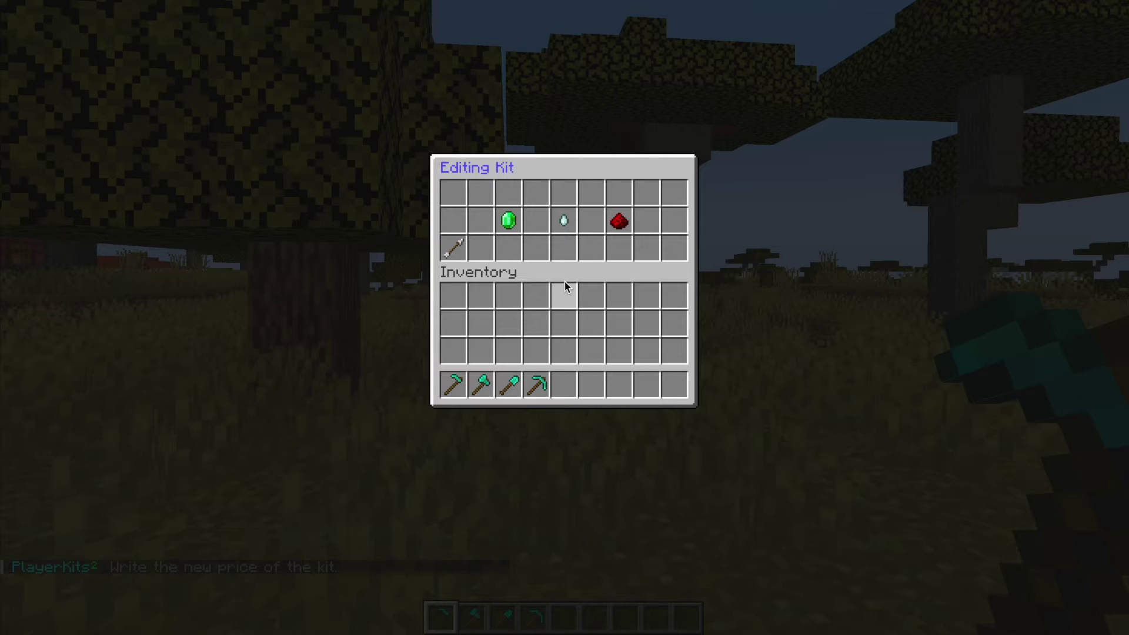
# Replace the kit's default display item with the diamond pickaxe and save it.
pyautogui.click(509, 276)
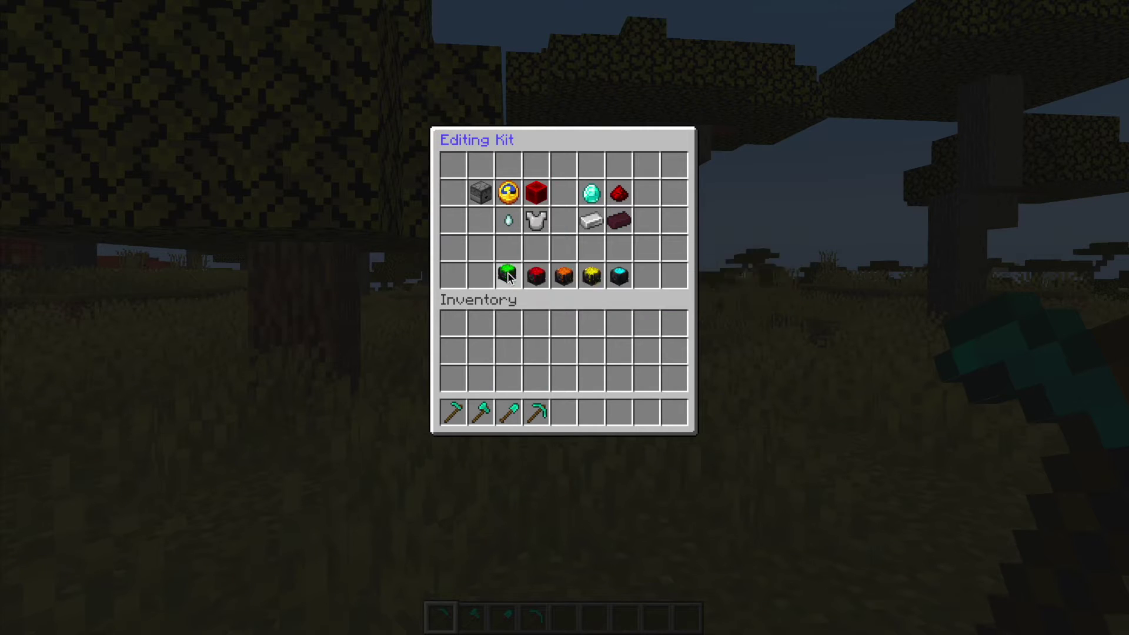
pyautogui.click(536, 385)
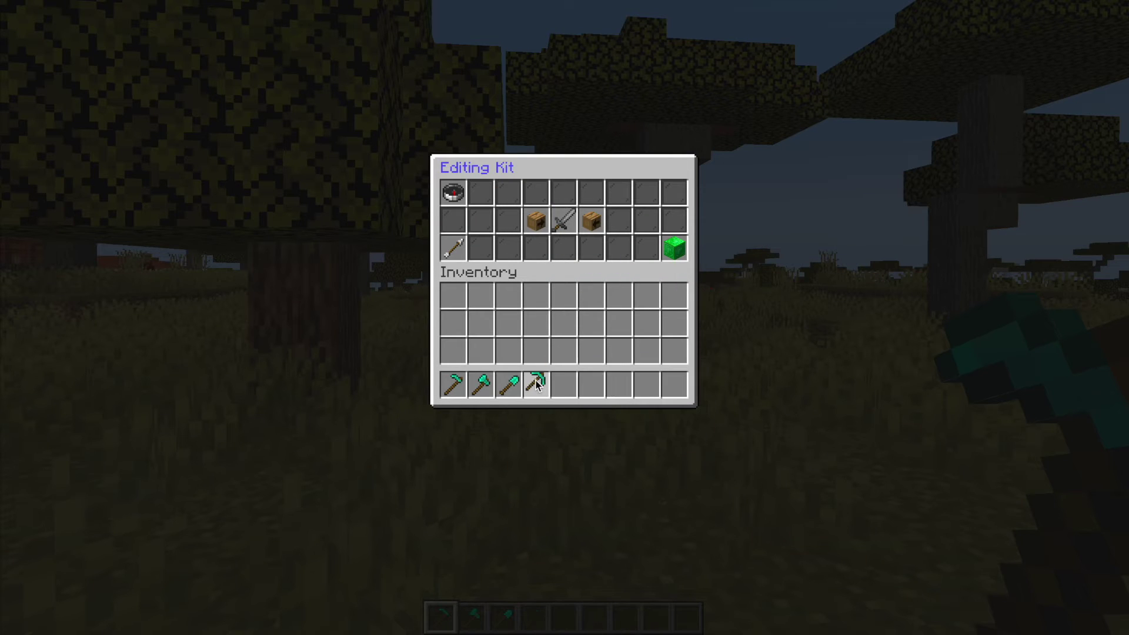
pyautogui.click(563, 221)
pyautogui.click(536, 386)
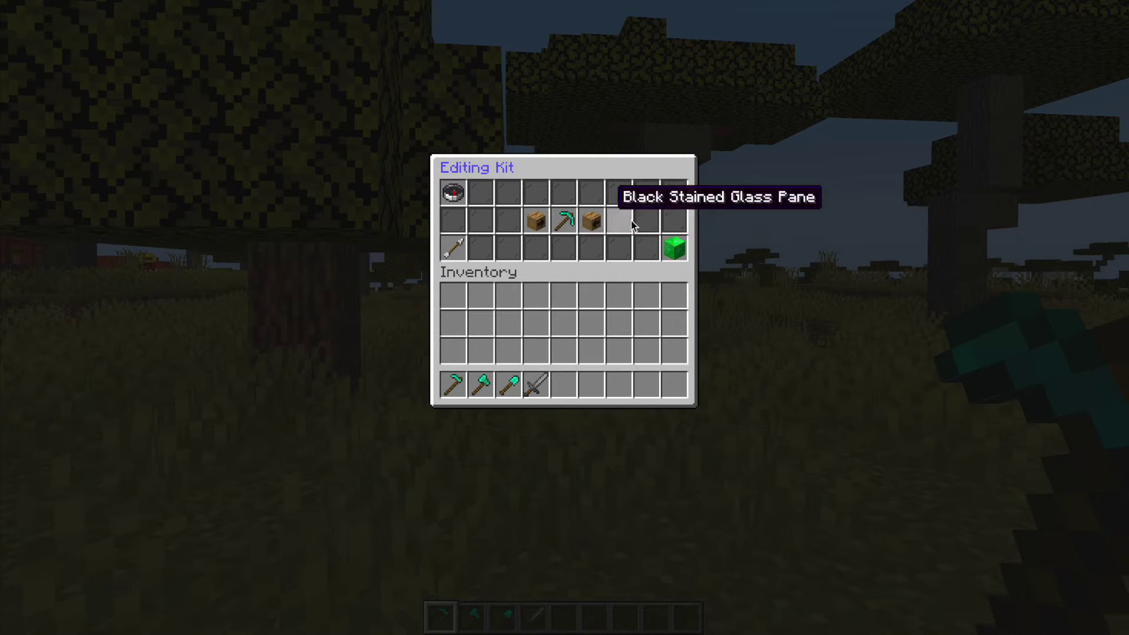
pyautogui.click(669, 251)
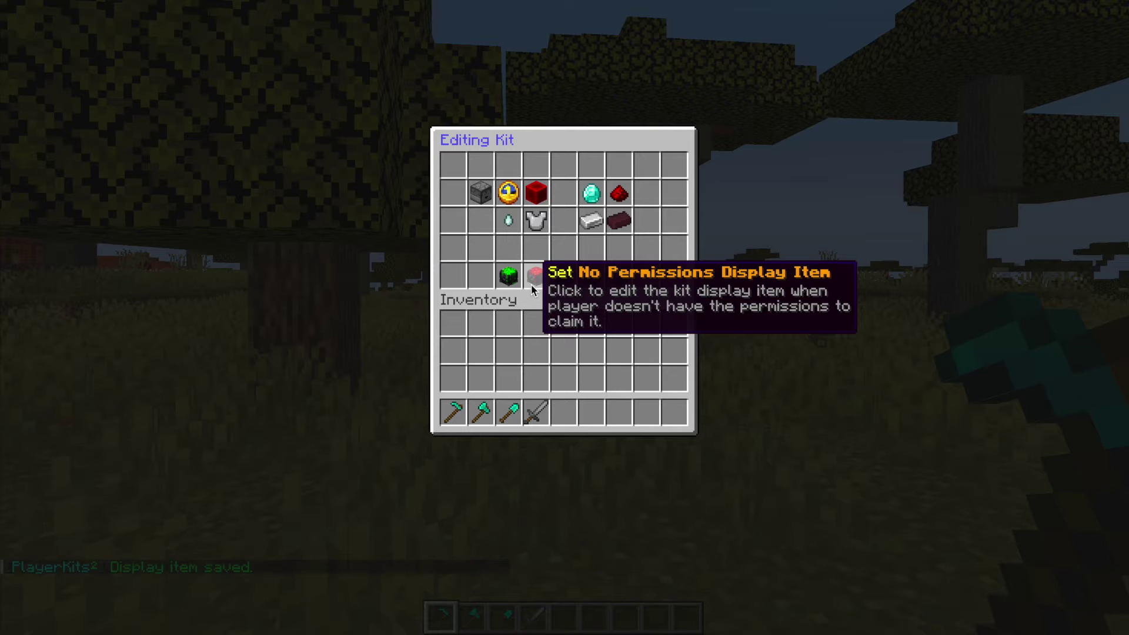
# Look at the kit's no-permission and one-time display item settings, and close the kit editor.
pyautogui.click(531, 284)
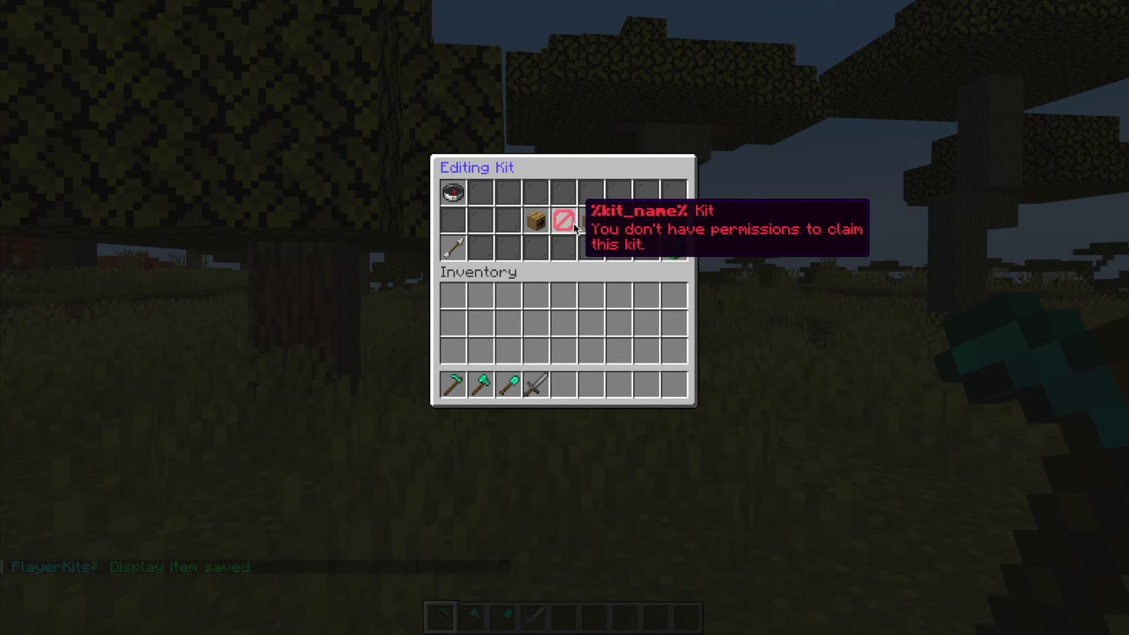
pyautogui.click(449, 250)
pyautogui.click(565, 277)
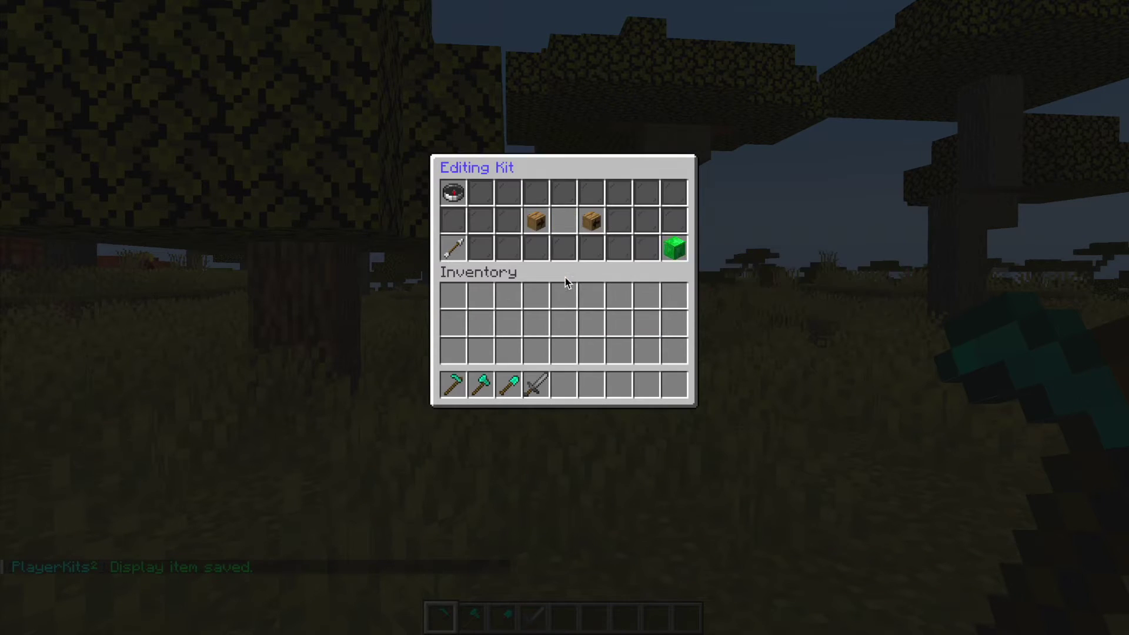
pyautogui.press('Escape')
# Open the kits menu with /kit and claim the tools kit twice.
pyautogui.write('/kit')
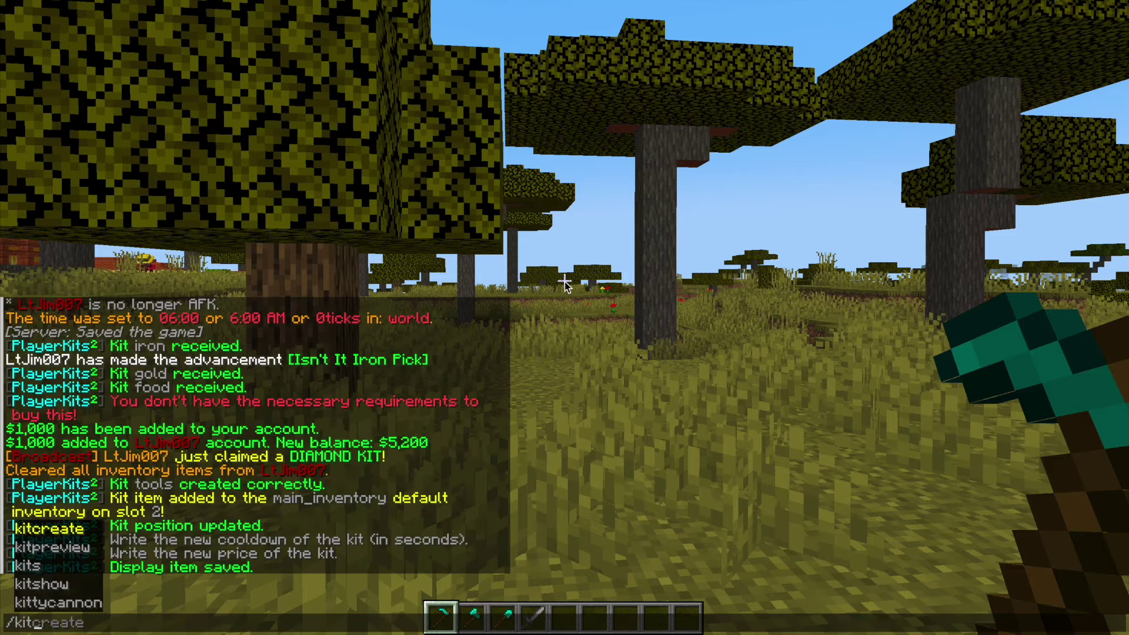
pyautogui.press('Return')
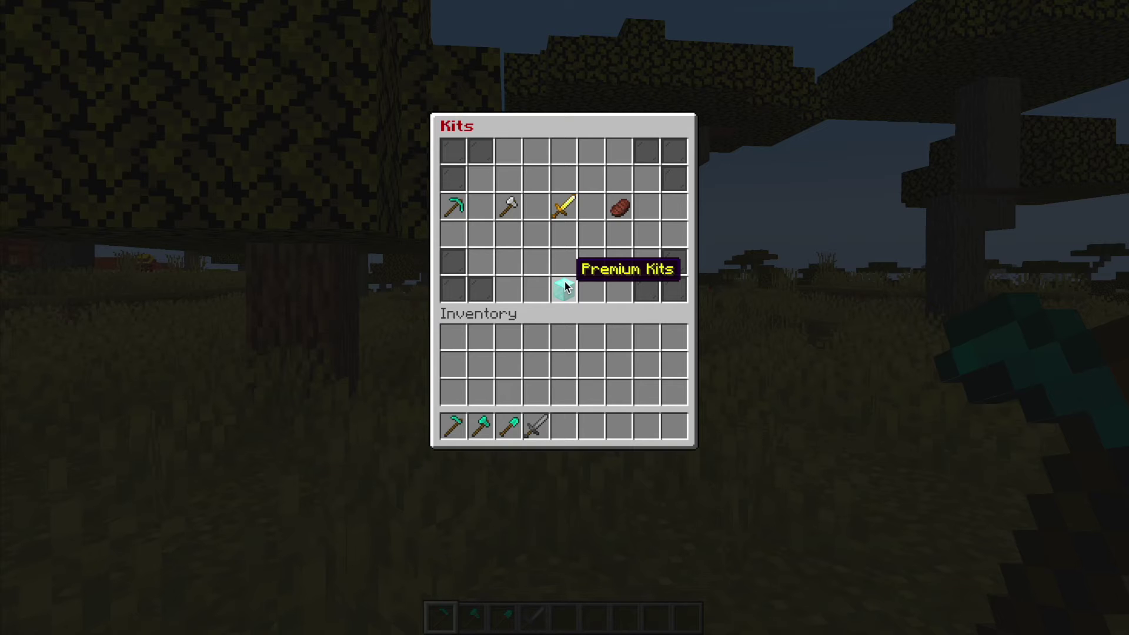
pyautogui.click(460, 207)
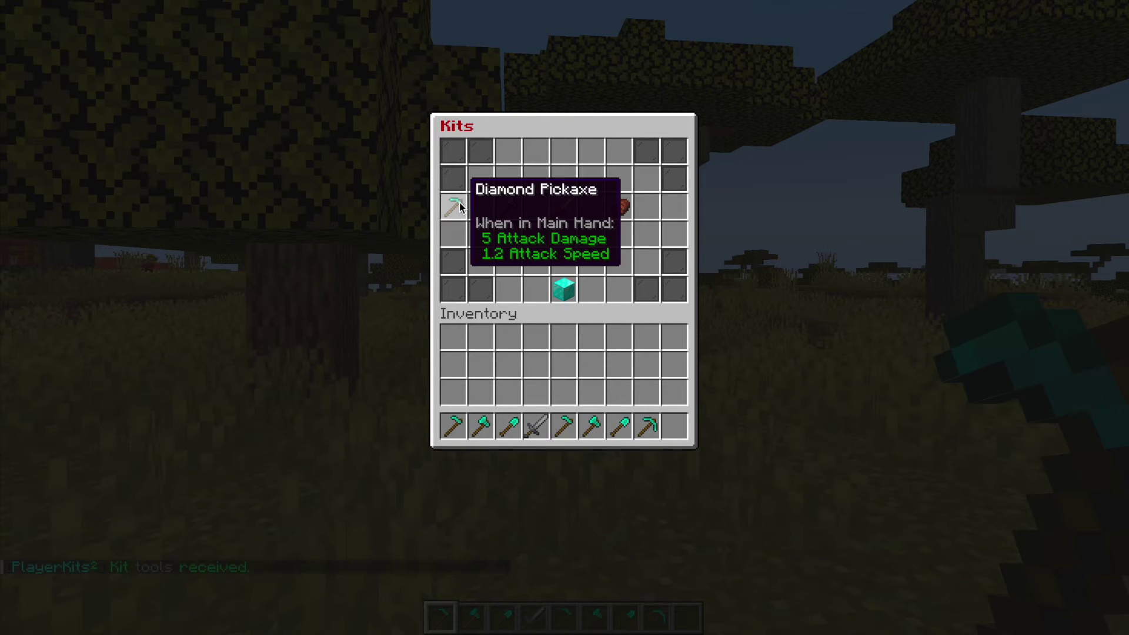
pyautogui.click(460, 207)
# Close the kits menu and clear the whole inventory with the /ci command.
pyautogui.press('Escape')
pyautogui.write('/ci')
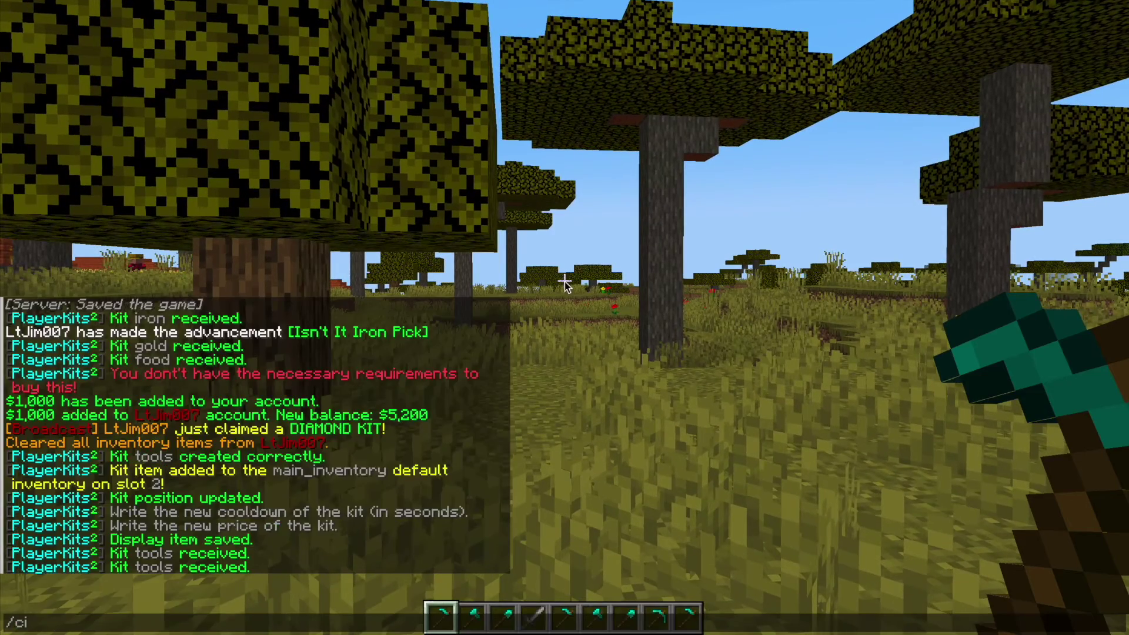
pyautogui.press('Return')
# List the plugin's available kit commands, and claim the tools kit through a chat command.
pyautogui.write('/kit helpw')
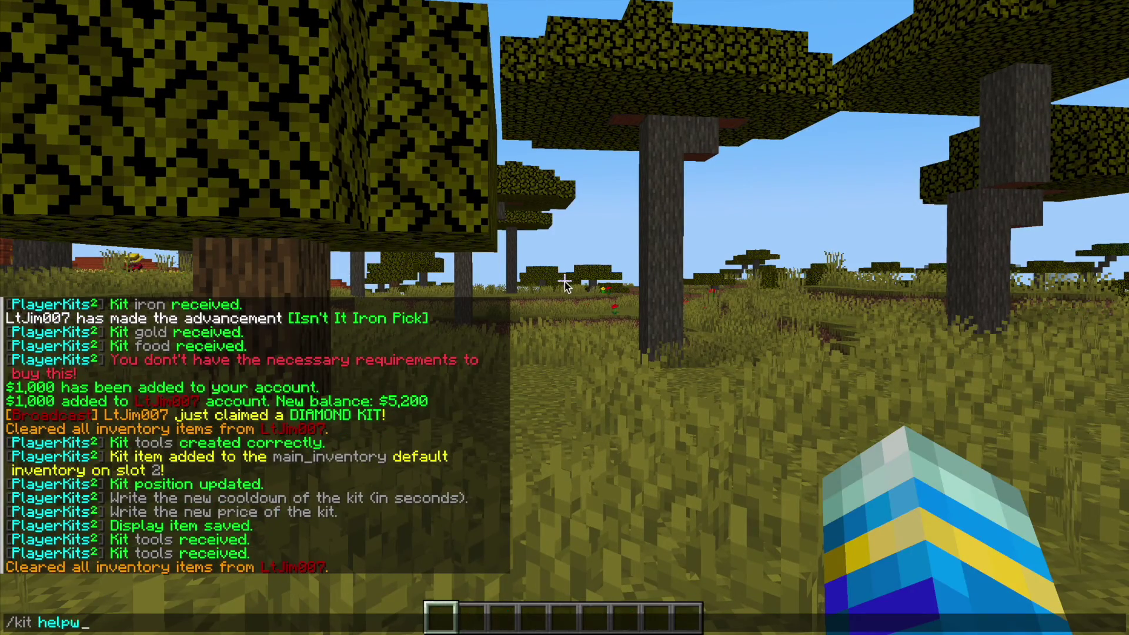
pyautogui.press('Return')
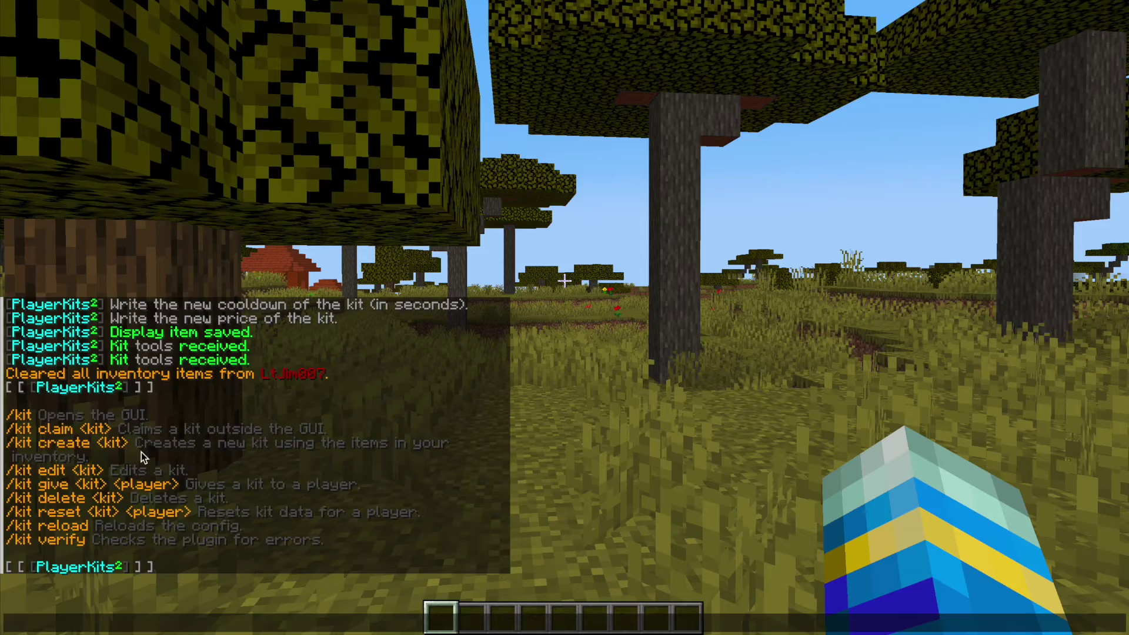
pyautogui.write('/kit claim tool')
pyautogui.press('Return')
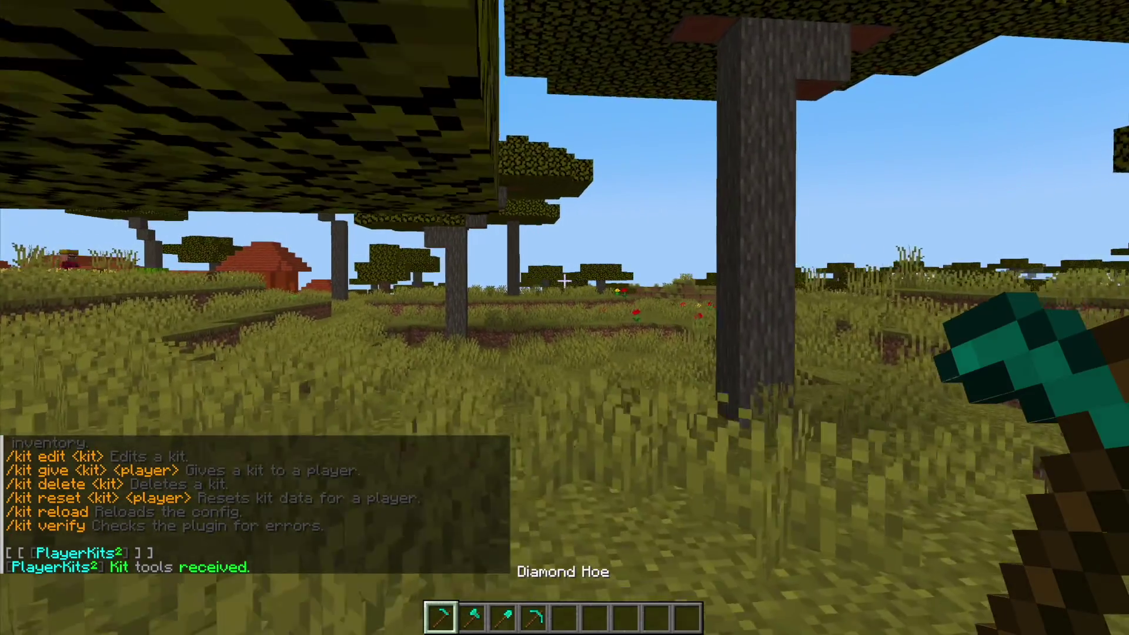
# Delete the food kit and reload the plugin configuration through chat commands.
pyautogui.press('t')
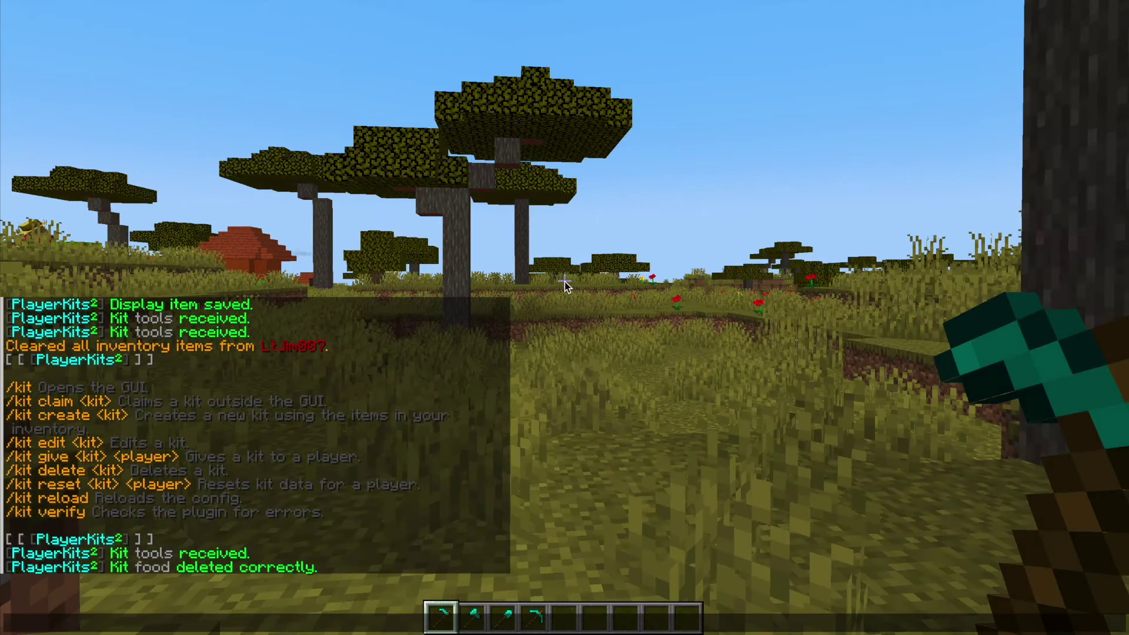
pyautogui.write('/kit relpad')
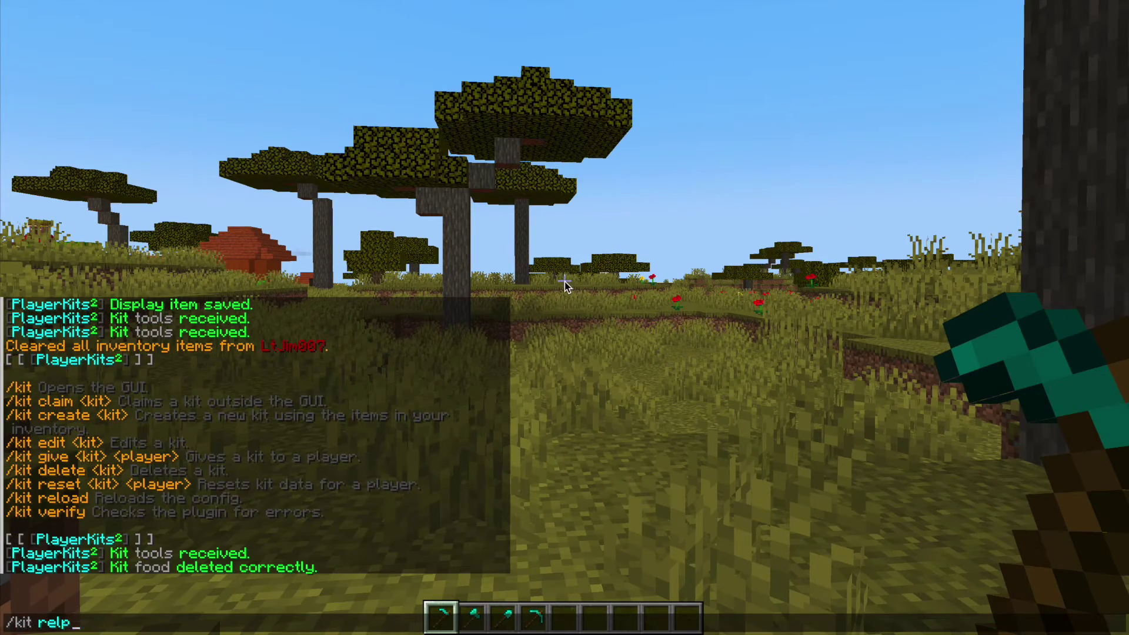
pyautogui.press('Return')
pyautogui.press('w')
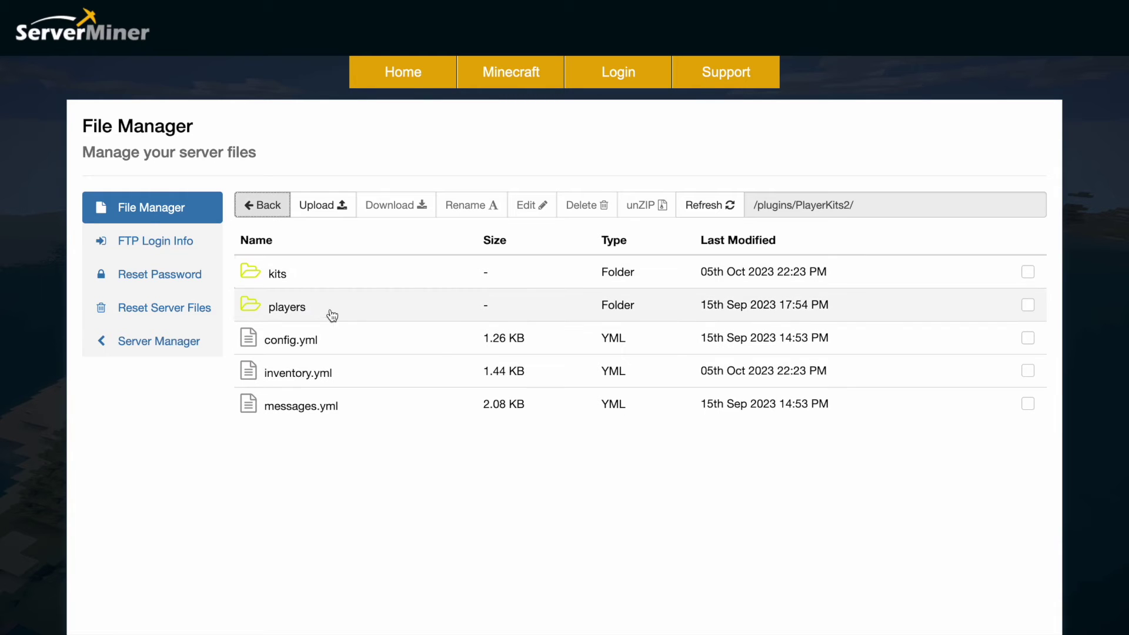
# In the ServerMiner file manager, review the general, new-kit default and database settings in PlayerKits2's config.yml, and return to the folder.
pyautogui.click(327, 340)
pyautogui.doubleClick(327, 339)
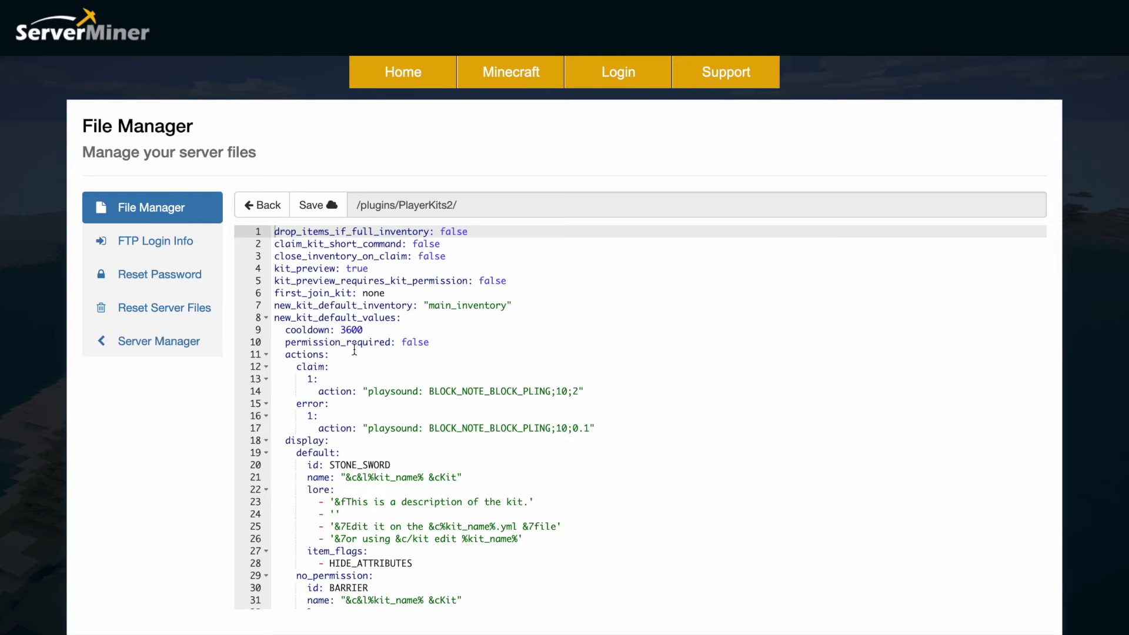
pyautogui.scroll(-2, 354, 349)
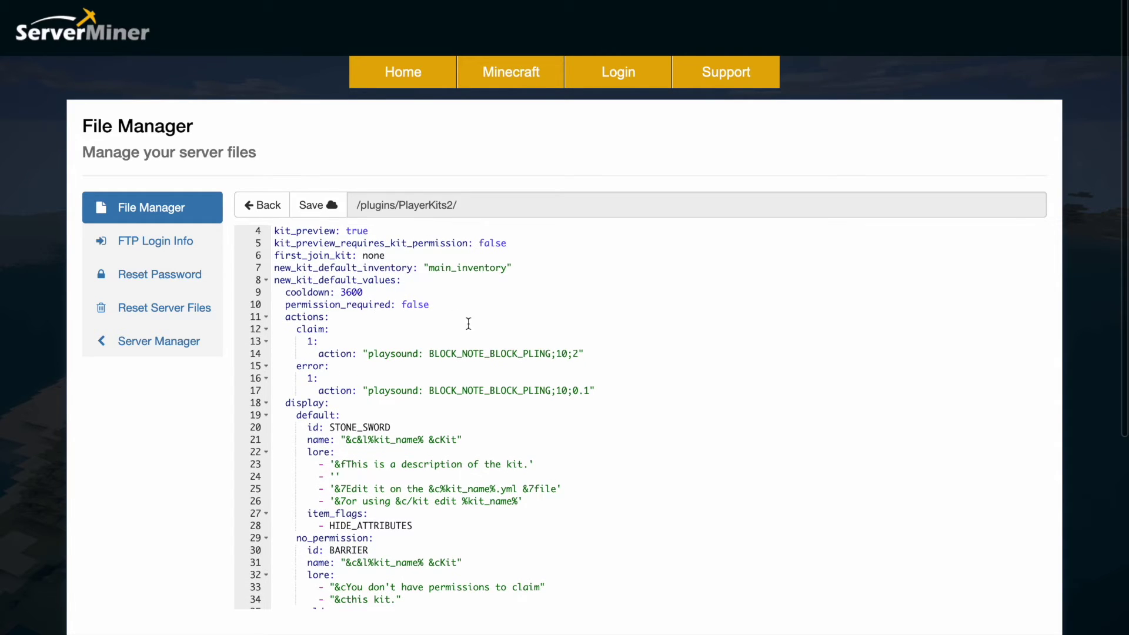
pyautogui.scroll(-3, 368, 353)
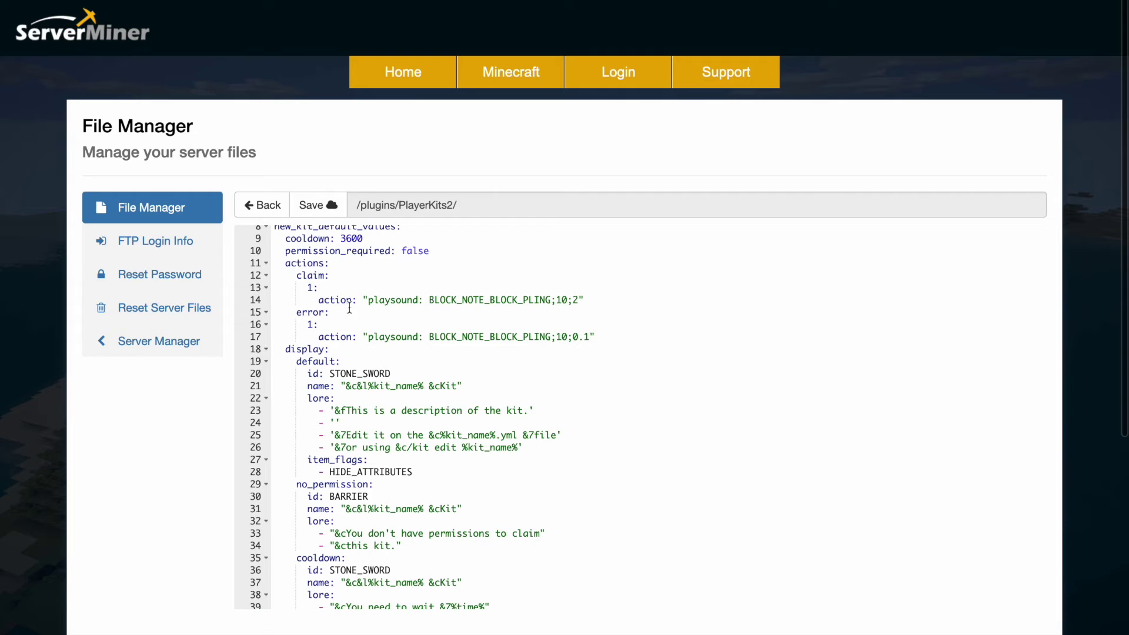
pyautogui.scroll(-3, 347, 417)
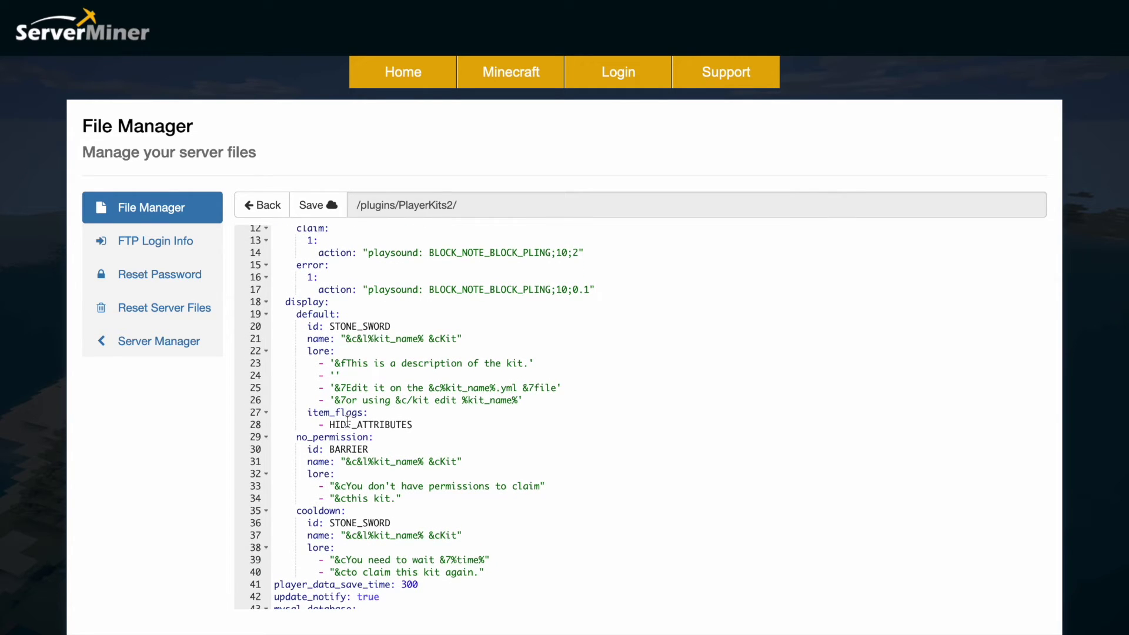
pyautogui.scroll(-5, 348, 421)
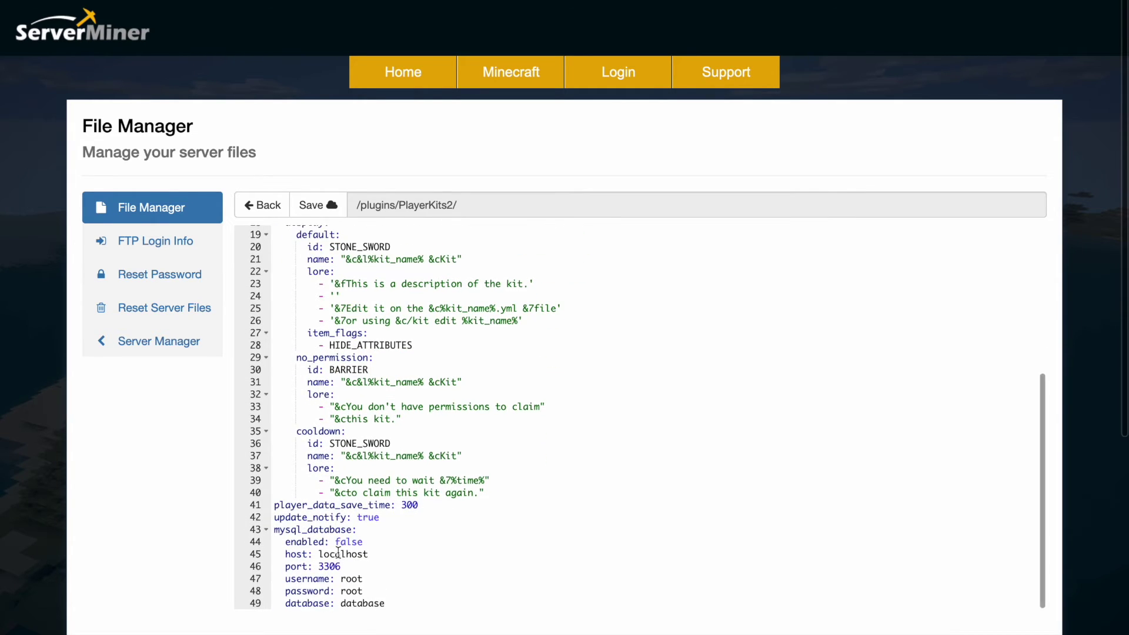
pyautogui.scroll(12, 334, 566)
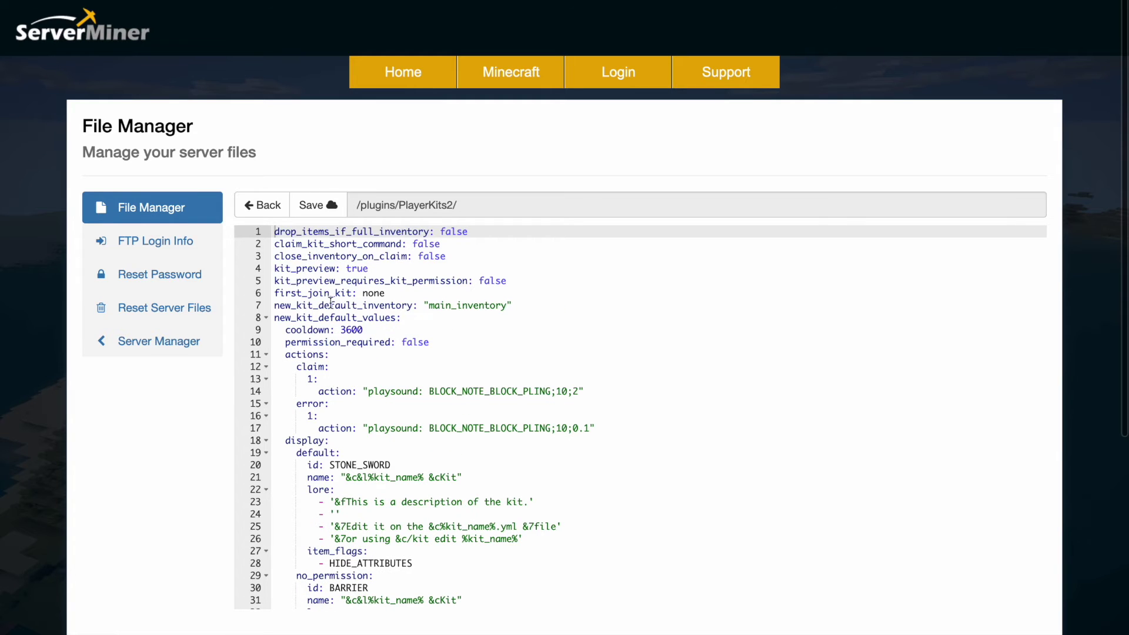
pyautogui.click(265, 206)
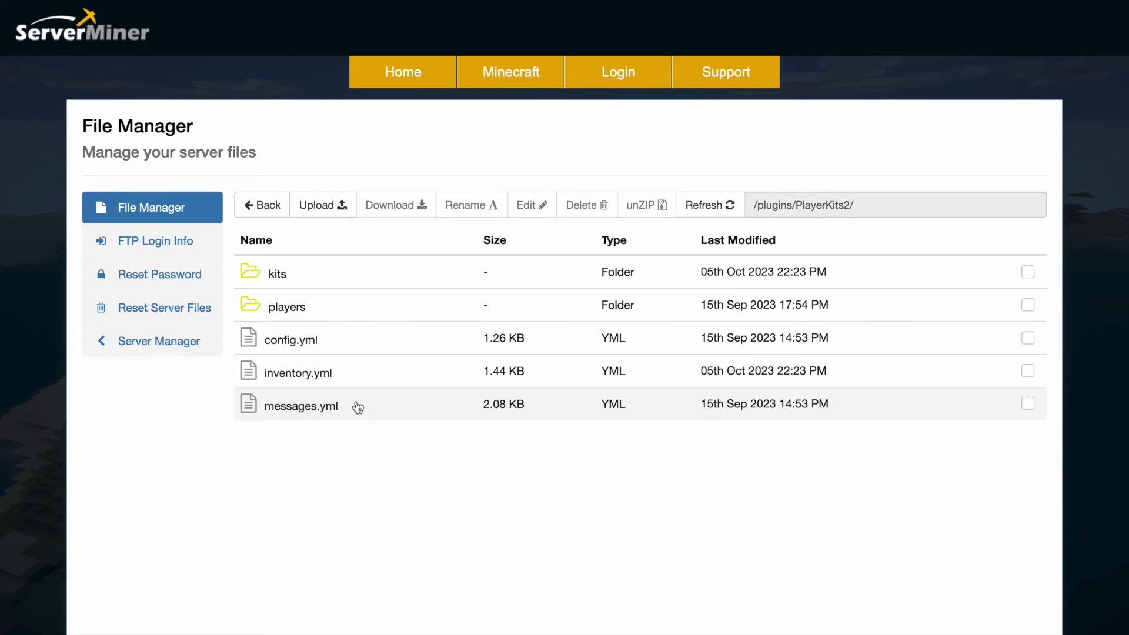
# Open tools.yml in the kits folder, set the cooldown to 2000, and review the kit's display, items and actions sections.
pyautogui.doubleClick(341, 277)
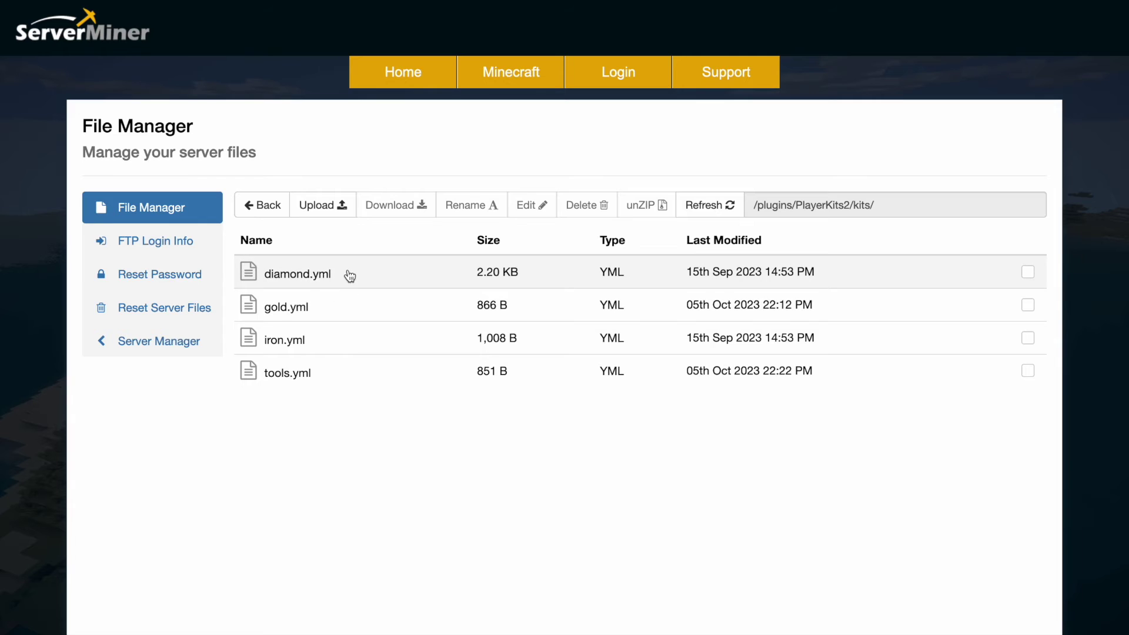
pyautogui.doubleClick(335, 367)
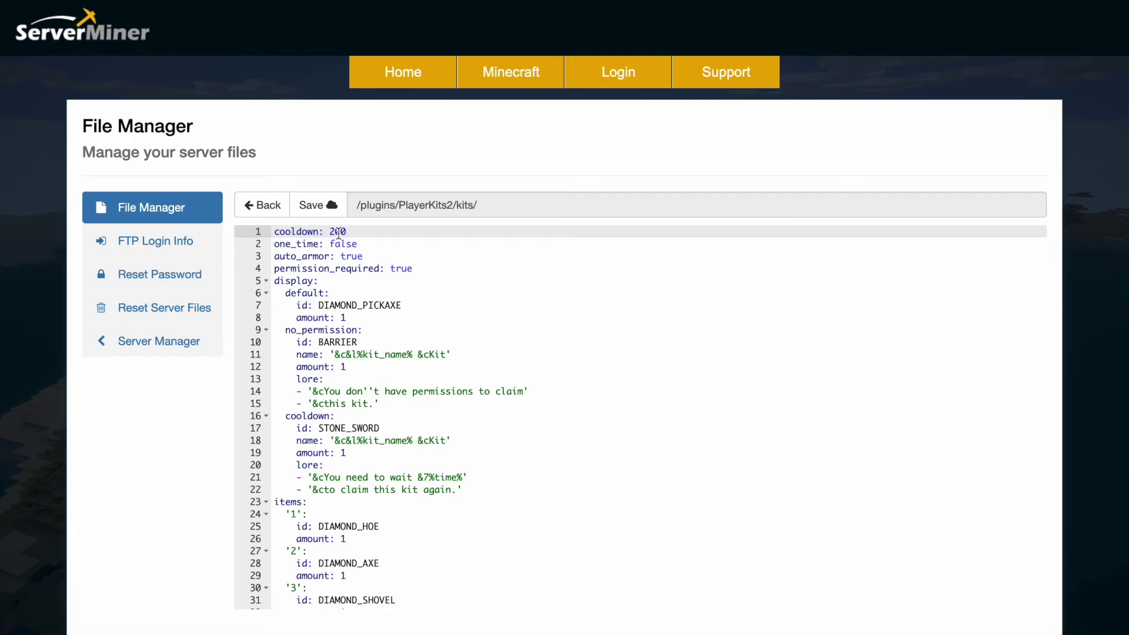
pyautogui.write('0')
pyautogui.scroll(-5, 360, 324)
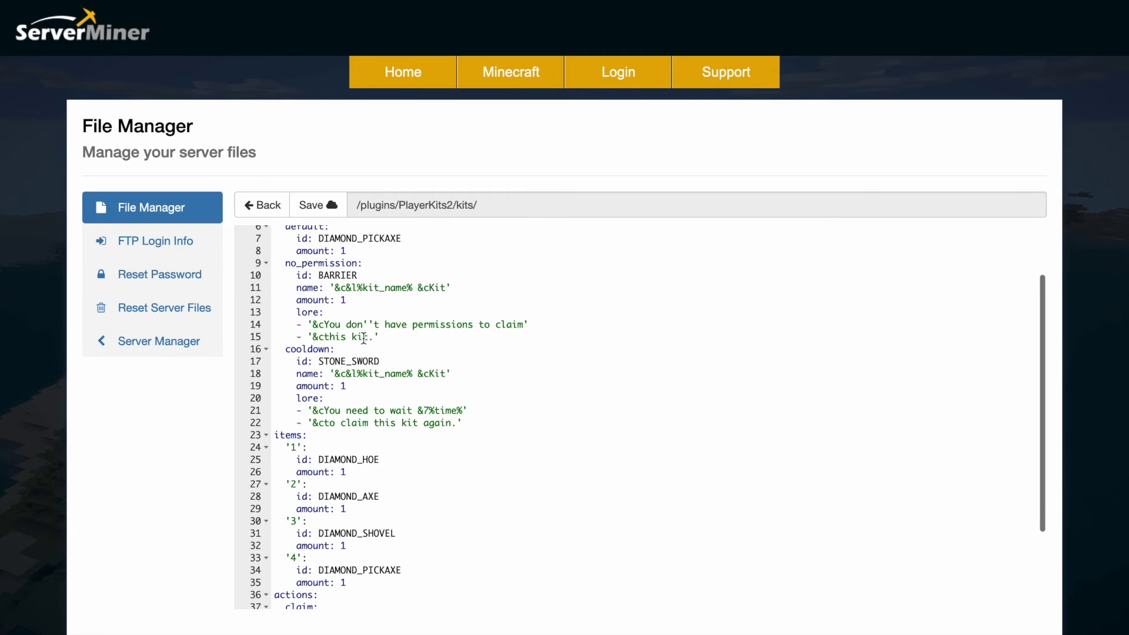
pyautogui.scroll(-2, 364, 338)
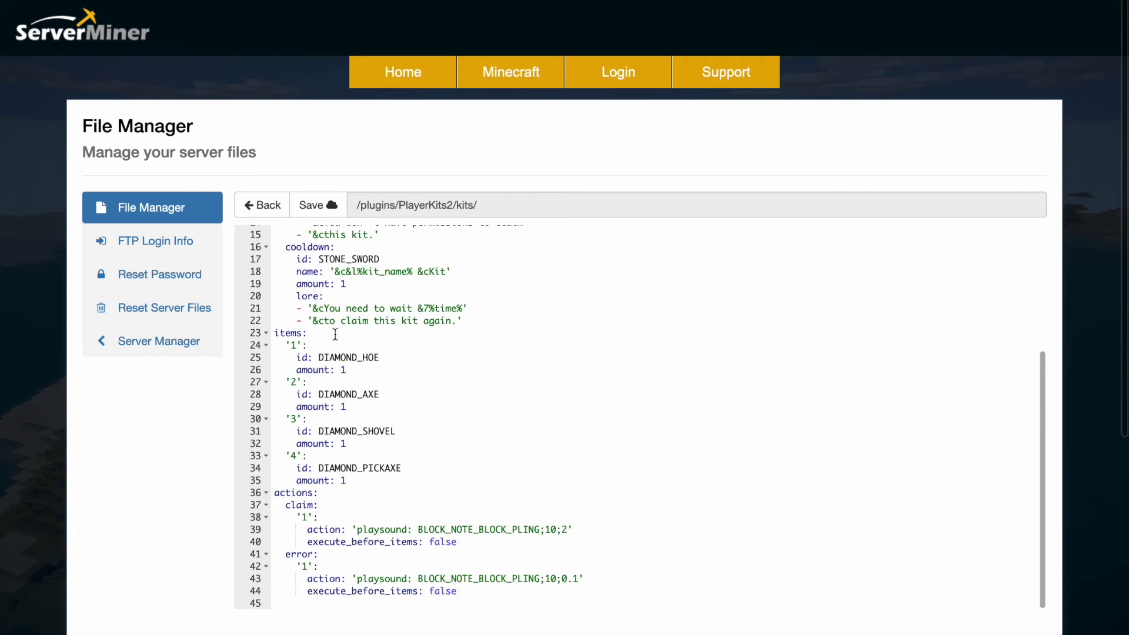
pyautogui.scroll(5, 360, 520)
# Copy the name line from the no_permission display and paste it below the amount of the default display.
pyautogui.click(353, 293)
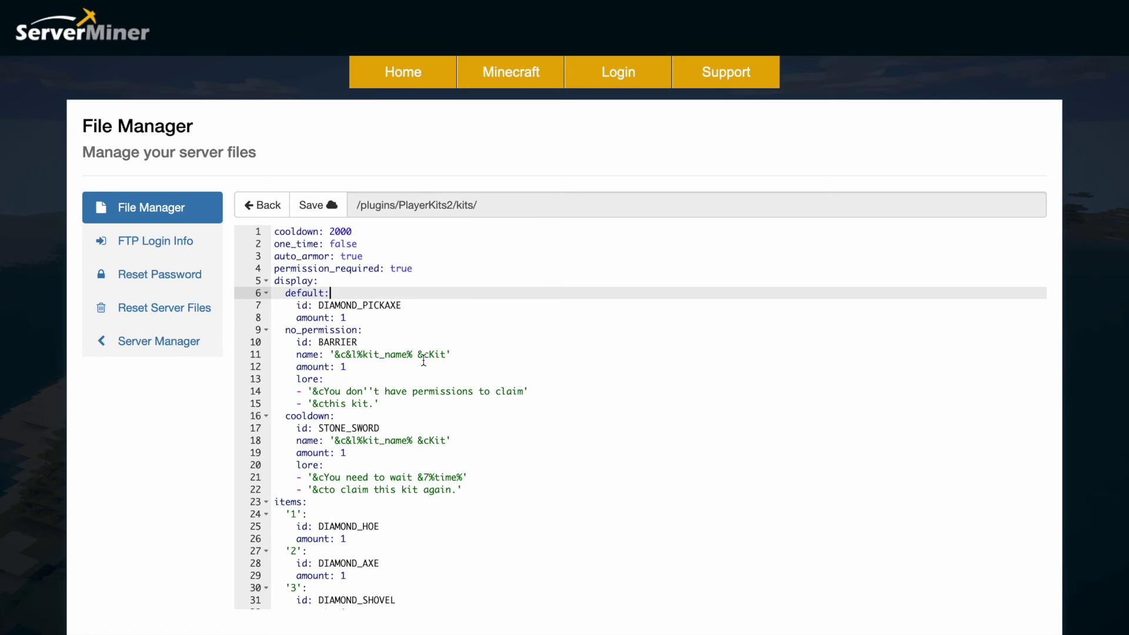
pyautogui.click(345, 355)
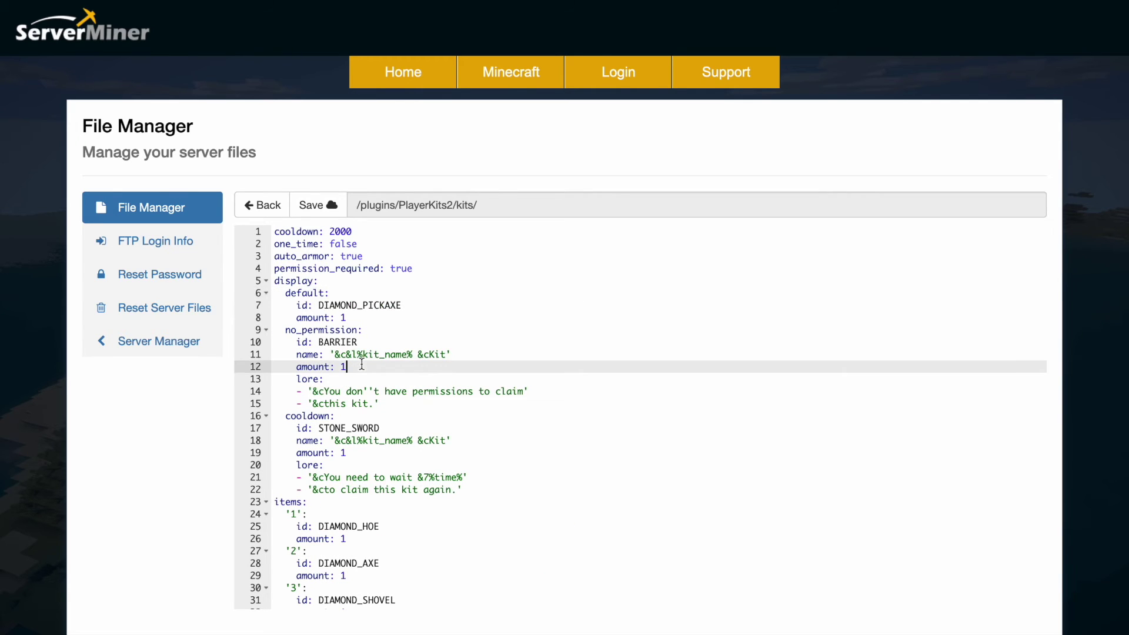
pyautogui.press('End')
pyautogui.hotkey('shift', 'Left')
pyautogui.hotkey('shift', 'Left')
pyautogui.hotkey('shift', 'Left')
pyautogui.hotkey('shift', 'Left')
pyautogui.hotkey('shift', 'Left')
pyautogui.hotkey('shift', 'Left')
pyautogui.hotkey('shift', 'Left')
pyautogui.hotkey('shift', 'Left')
pyautogui.hotkey('shift', 'Home')
pyautogui.hotkey('shift', 'Home')
pyautogui.hotkey('ctrl', 'c')
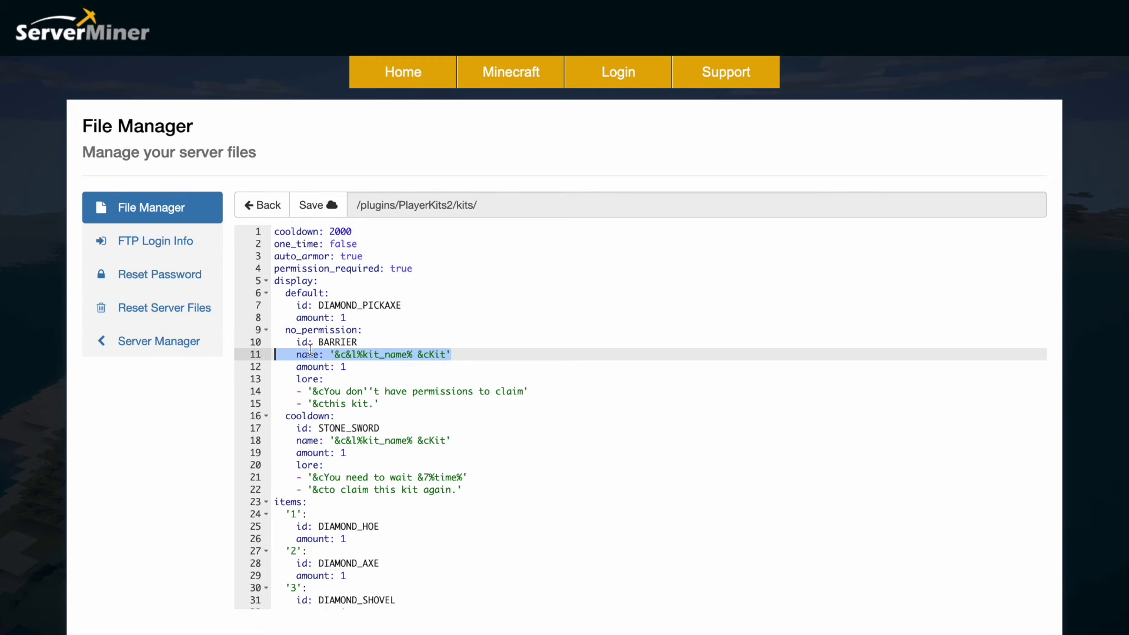
pyautogui.click(376, 319)
pyautogui.press('Return')
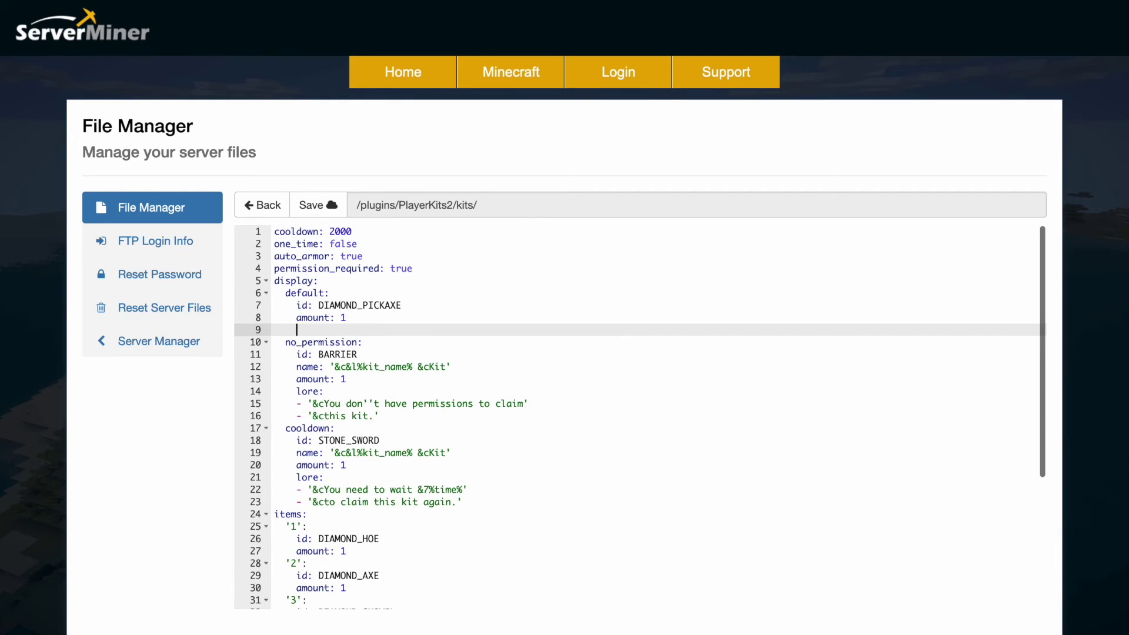
pyautogui.hotkey('ctrl', 'v')
# Add a lore block to the default display, set its text to '&b&lDIAMOND TOOLS' and the name to '&bTools Kit', and save the file.
pyautogui.moveTo(375, 415); pyautogui.dragTo(251, 390)
pyautogui.hotkey('ctrl', 'c')
pyautogui.click(457, 330)
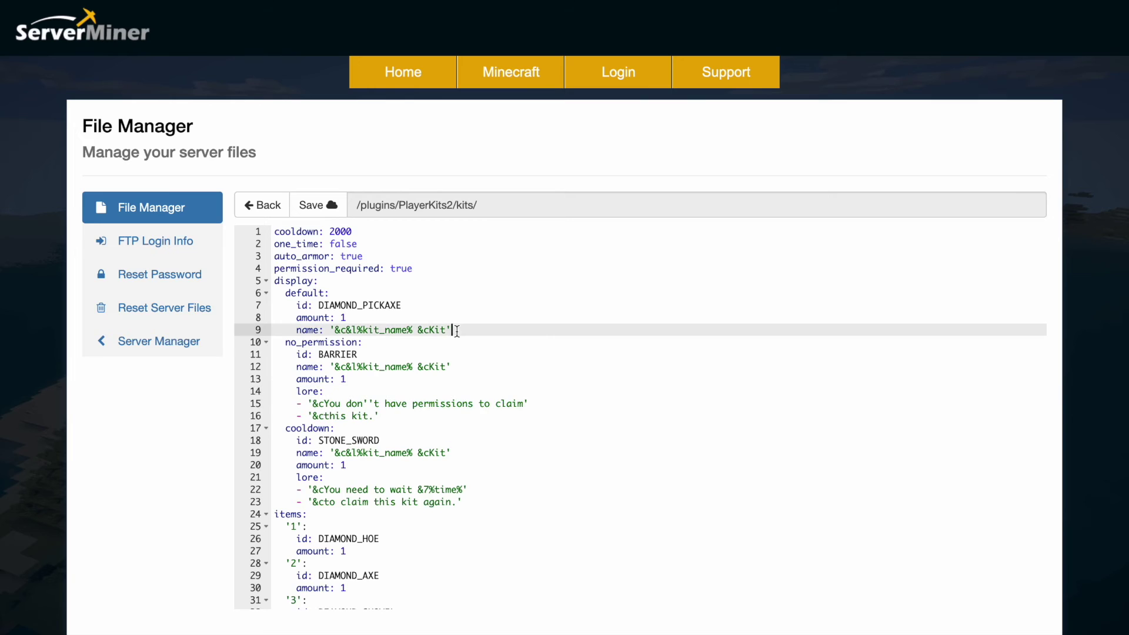
pyautogui.press('Return')
pyautogui.hotkey('ctrl', 'v')
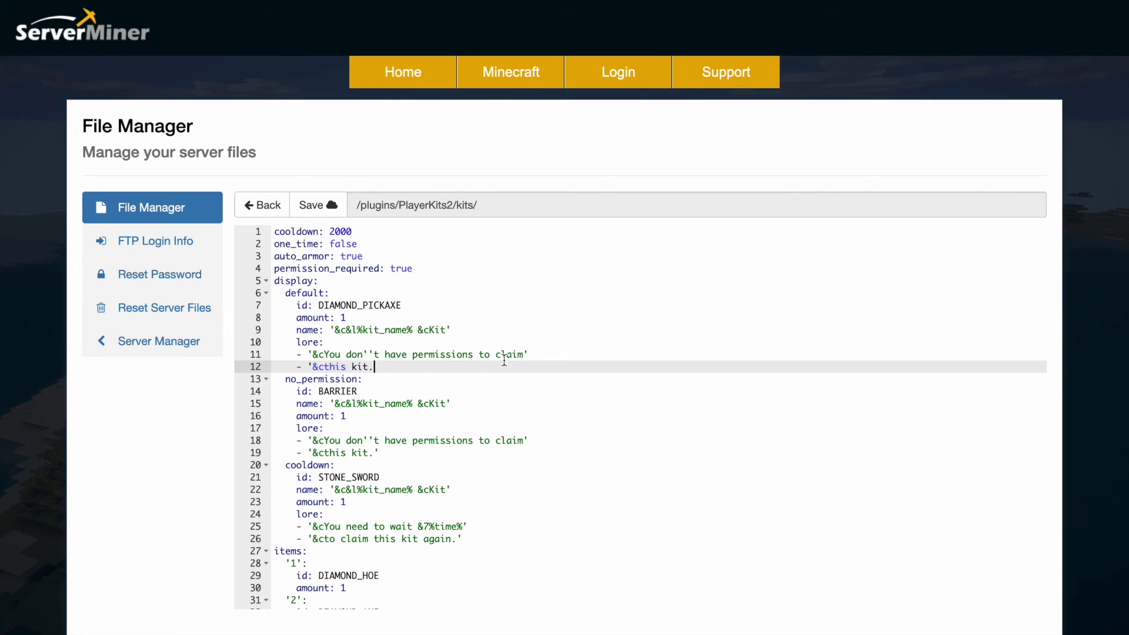
pyautogui.moveTo(528, 355); pyautogui.dragTo(317, 354)
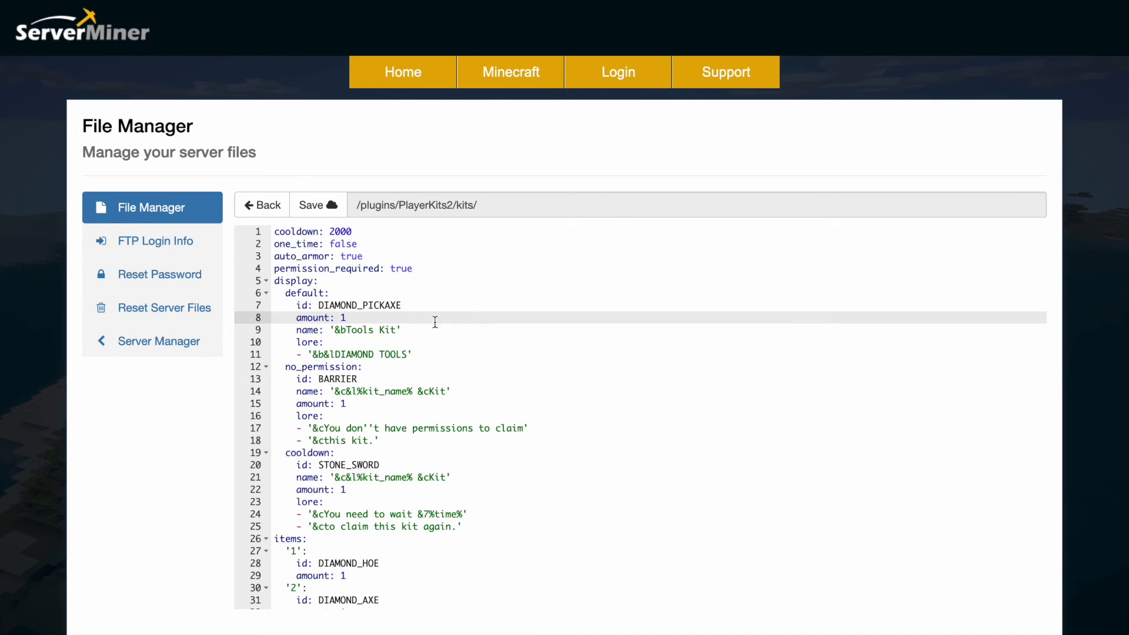
pyautogui.click(318, 204)
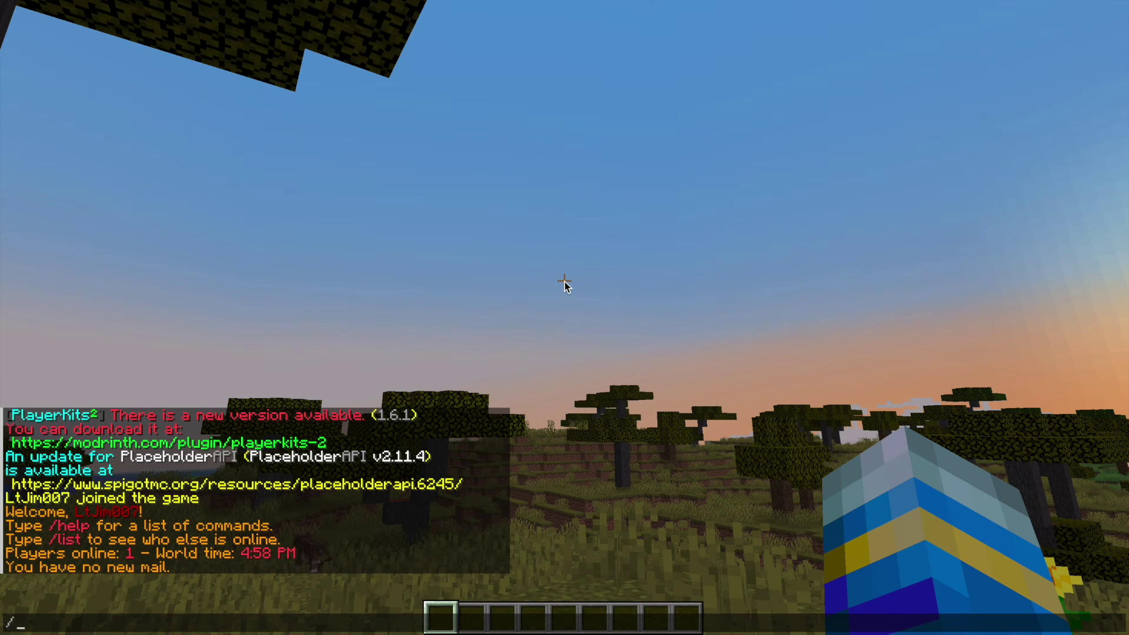
# Switch to Minecraft, reload the plugin configuration with the /kit reload command, and claim the tools kit.
pyautogui.write('/kit reloa')
pyautogui.write('d')
pyautogui.press('Return')
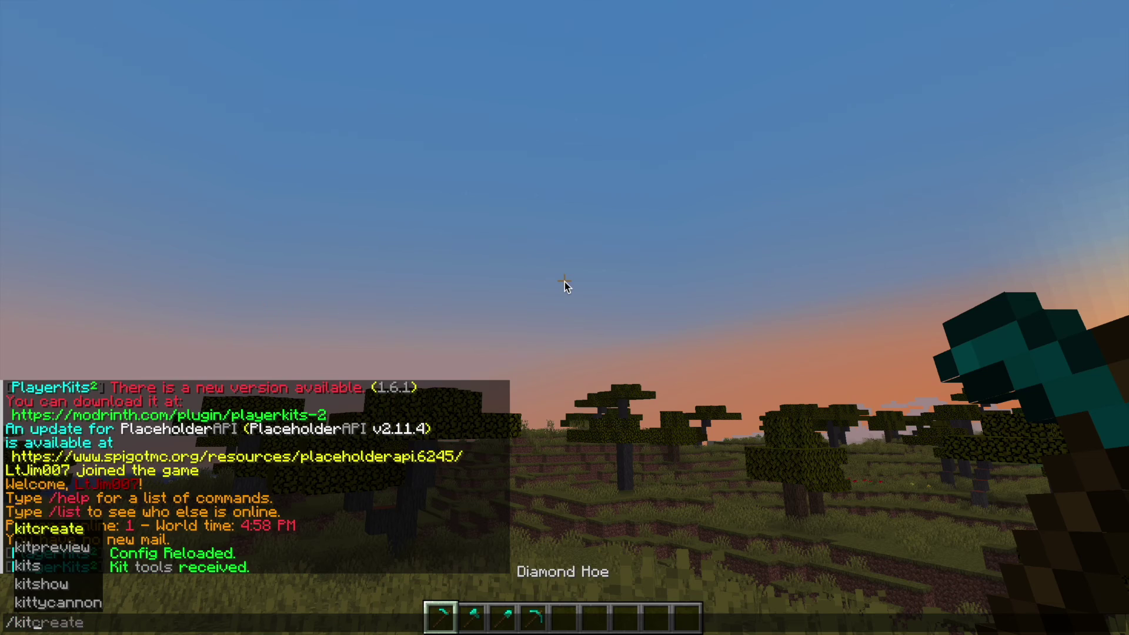
pyautogui.press('Return')
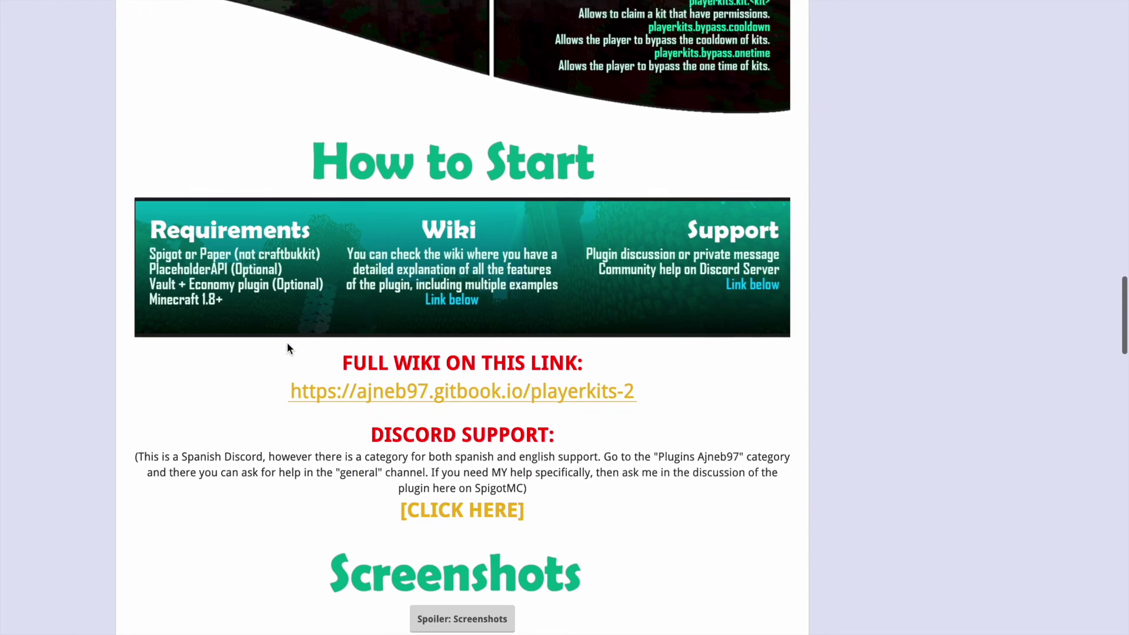
# Open the PlayerKits 2 wiki from the plugin's download page and view its Inventory.yml and Config.yml tutorials.
pyautogui.click(396, 375)
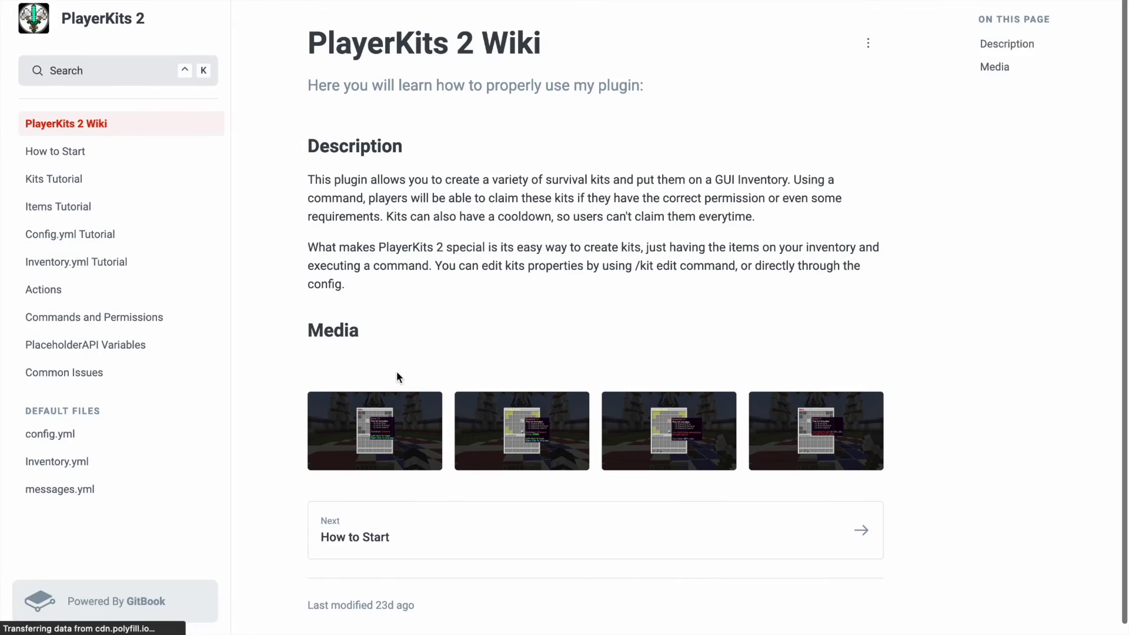
pyautogui.click(91, 264)
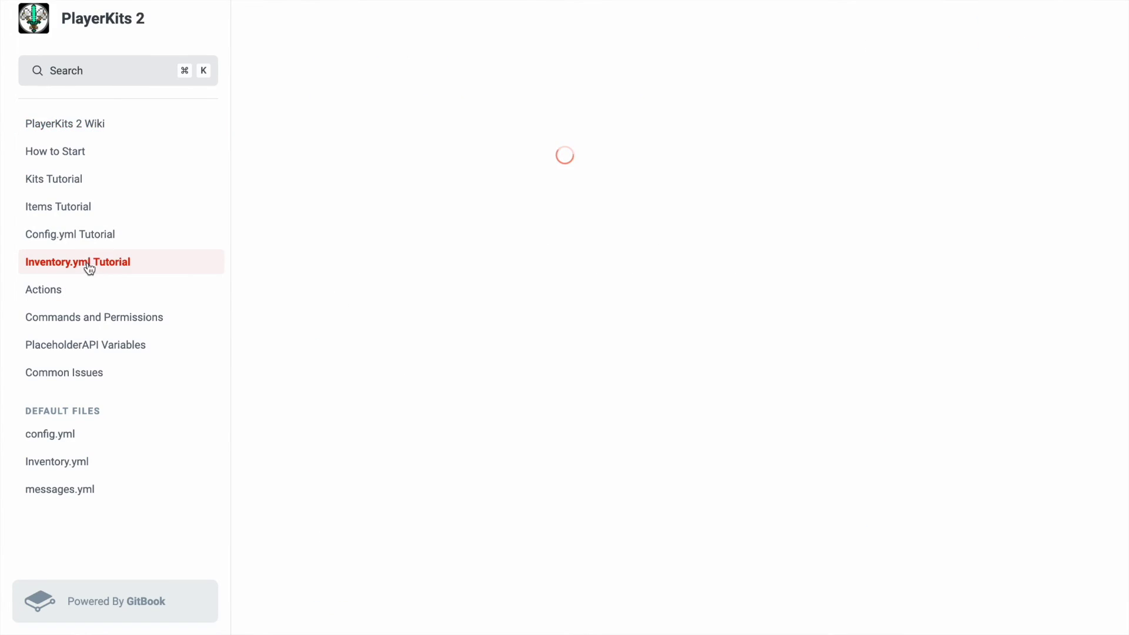
pyautogui.click(101, 245)
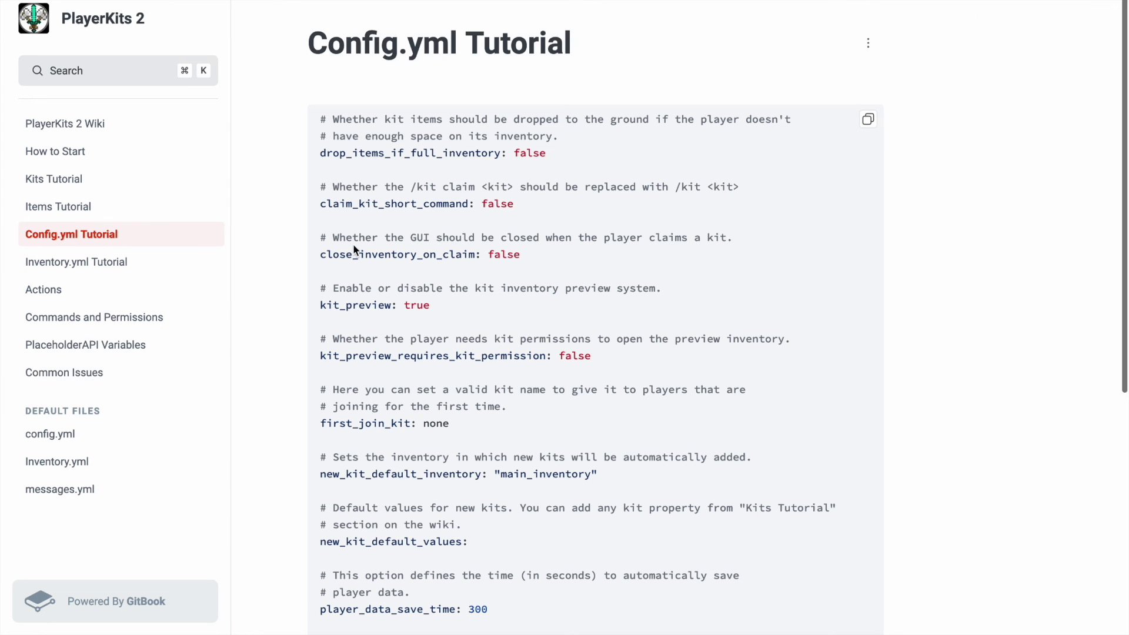